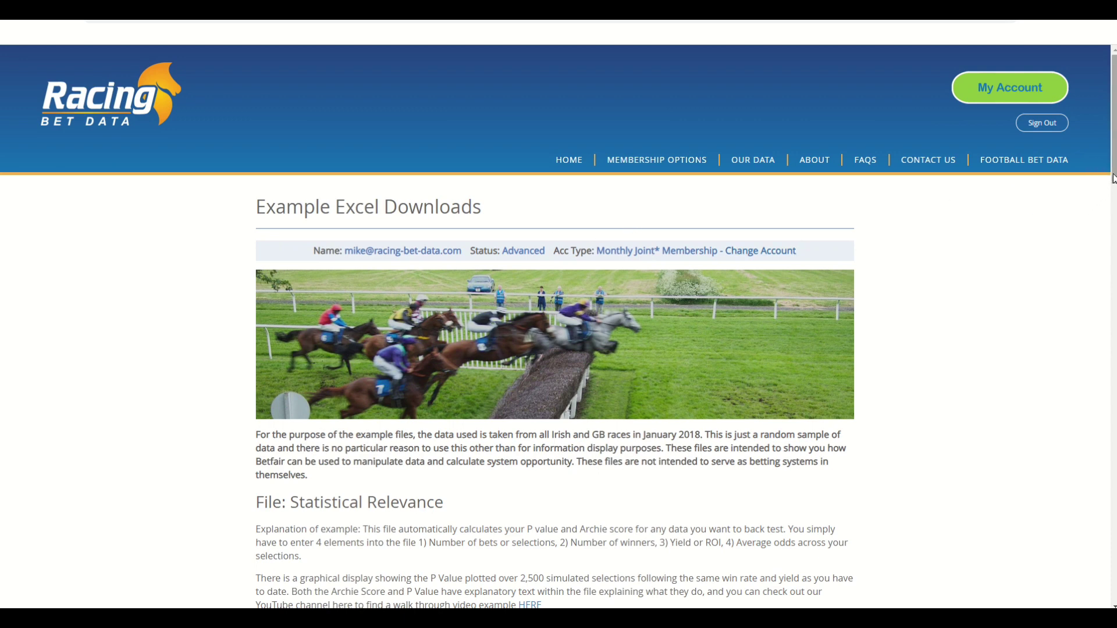
# Download RBD-Green-Up.xlsm from the 'File: Green up calculator' entry in Example Excel Downloads.
pyautogui.moveTo(1113, 179); pyautogui.dragTo(1075, 533)
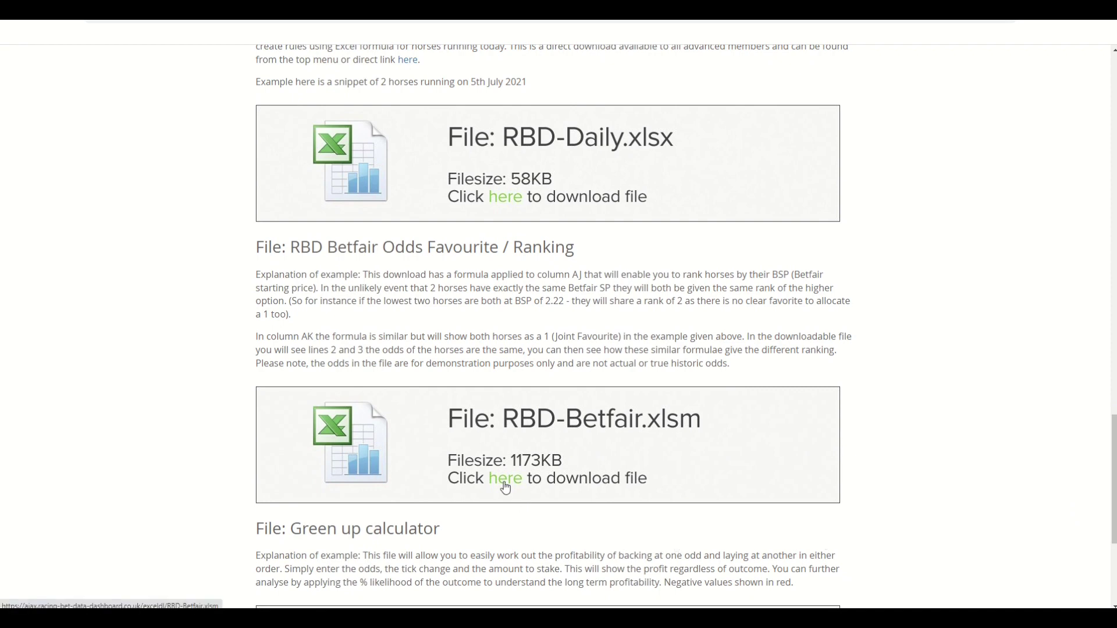
pyautogui.scroll(-4, 576, 477)
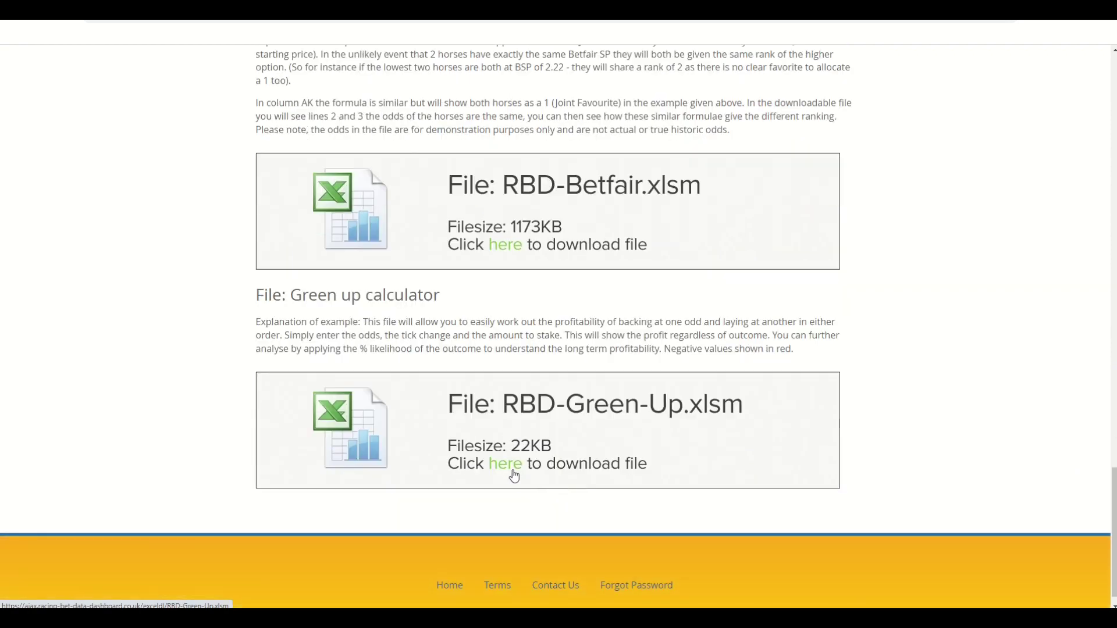
pyautogui.click(507, 467)
pyautogui.scroll(2, 751, 247)
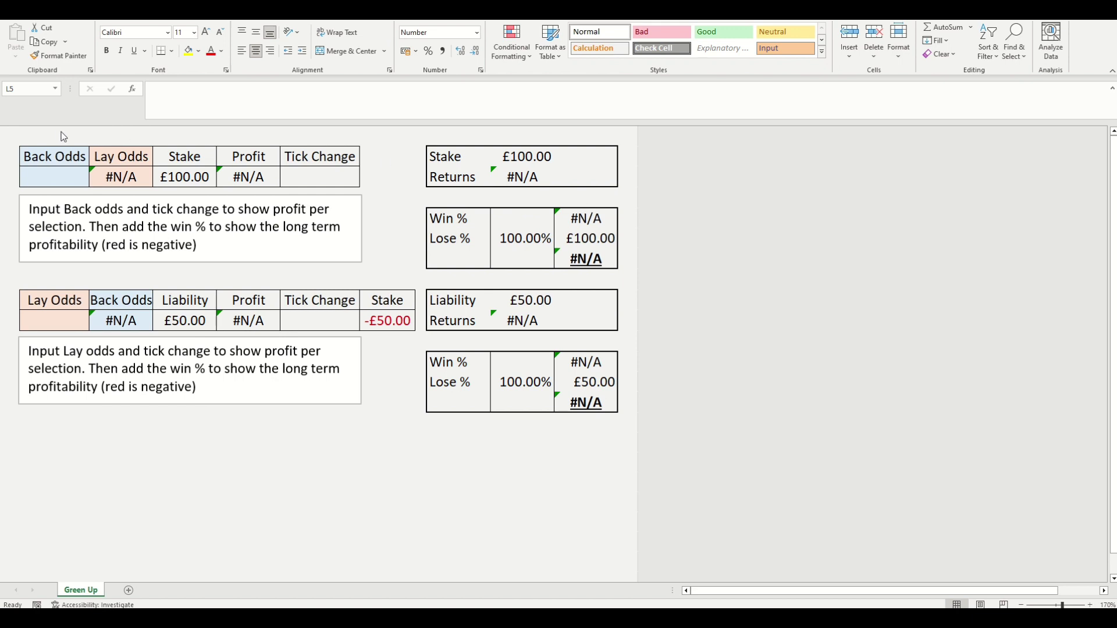
# Enter back odds 7.2 and a -10 tick change, giving lay odds 5.60 and £28.00 profit.
pyautogui.click(66, 170)
pyautogui.write('7')
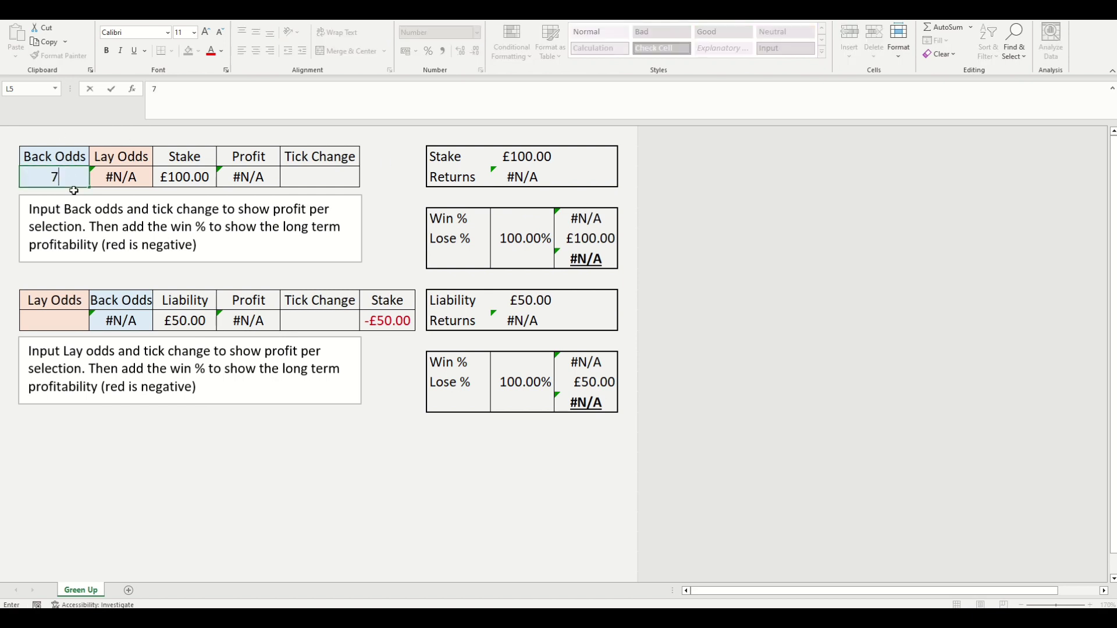
pyautogui.write('.2')
pyautogui.press('Tab')
pyautogui.press('Tab')
pyautogui.press('Tab')
pyautogui.press('Tab')
pyautogui.write('-10')
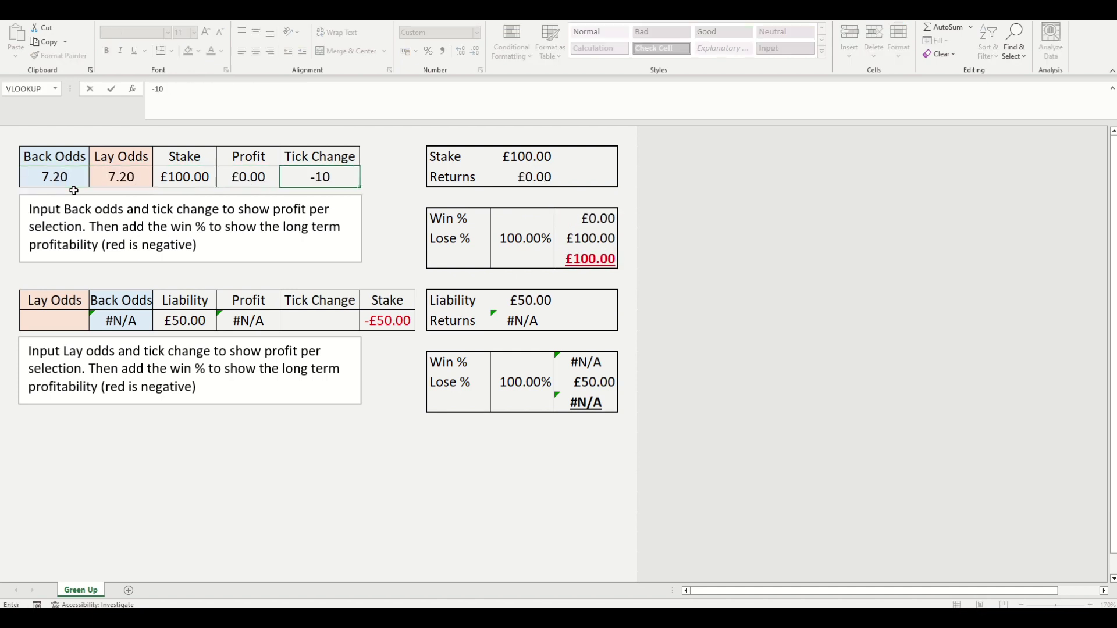
pyautogui.press('Return')
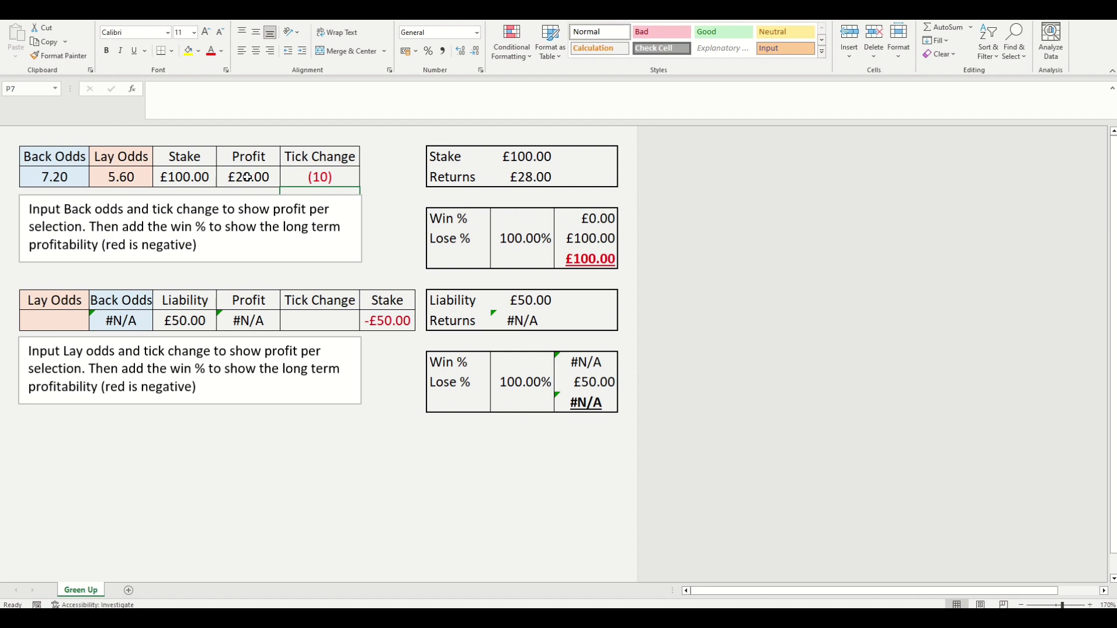
# Enter lay odds 5.6 and a 10 tick change in the lay calculator, giving £2.37 profit.
pyautogui.click(81, 318)
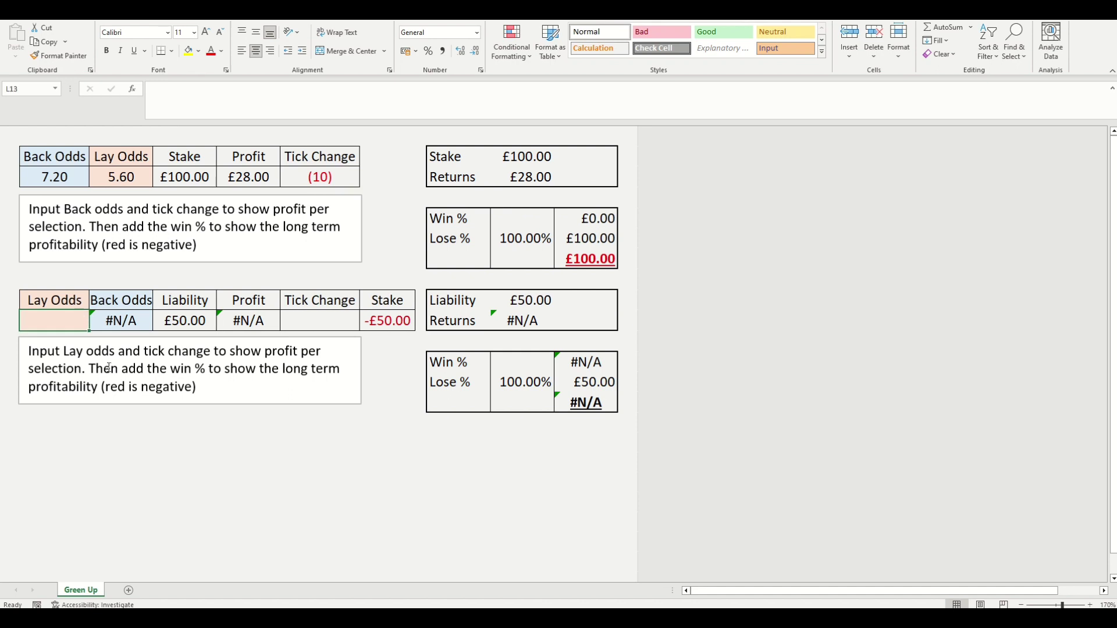
pyautogui.write('5.')
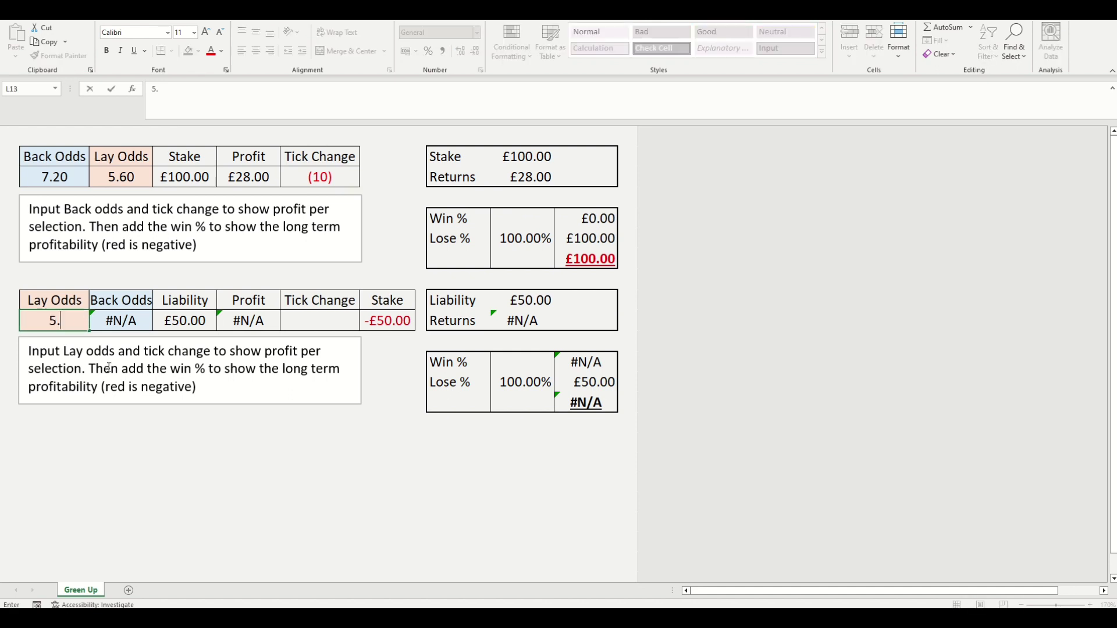
pyautogui.write('6')
pyautogui.press('Tab')
pyautogui.press('Tab')
pyautogui.press('Tab')
pyautogui.press('Tab')
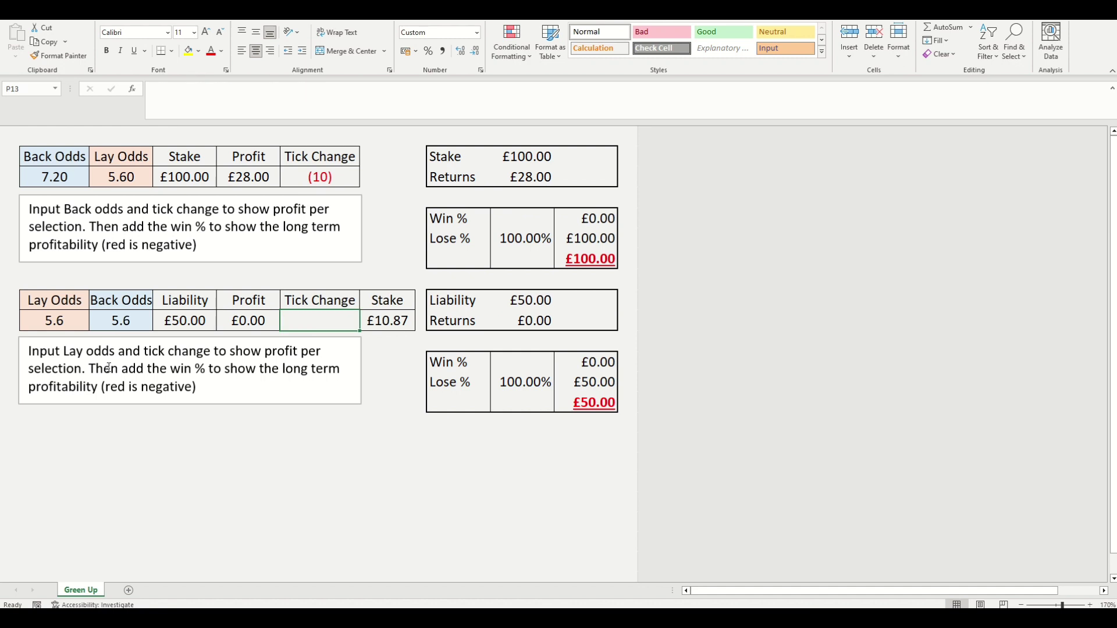
pyautogui.write('10')
pyautogui.press('Tab')
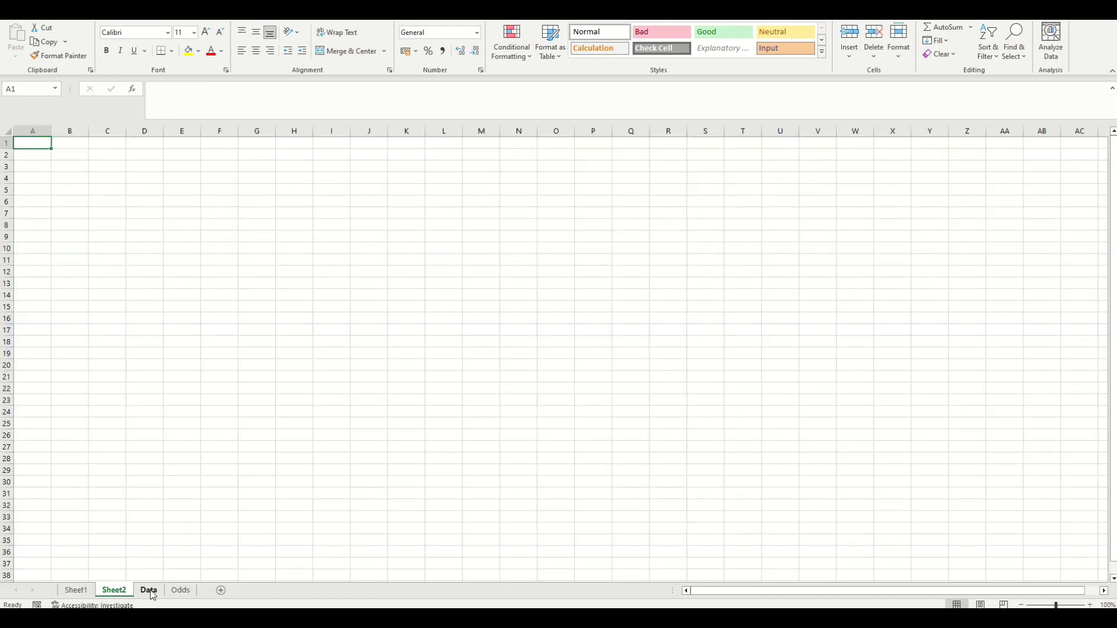
# Switch through the Data sheet to the Odds sheet and scroll through its odds rows.
pyautogui.click(150, 591)
pyautogui.click(181, 591)
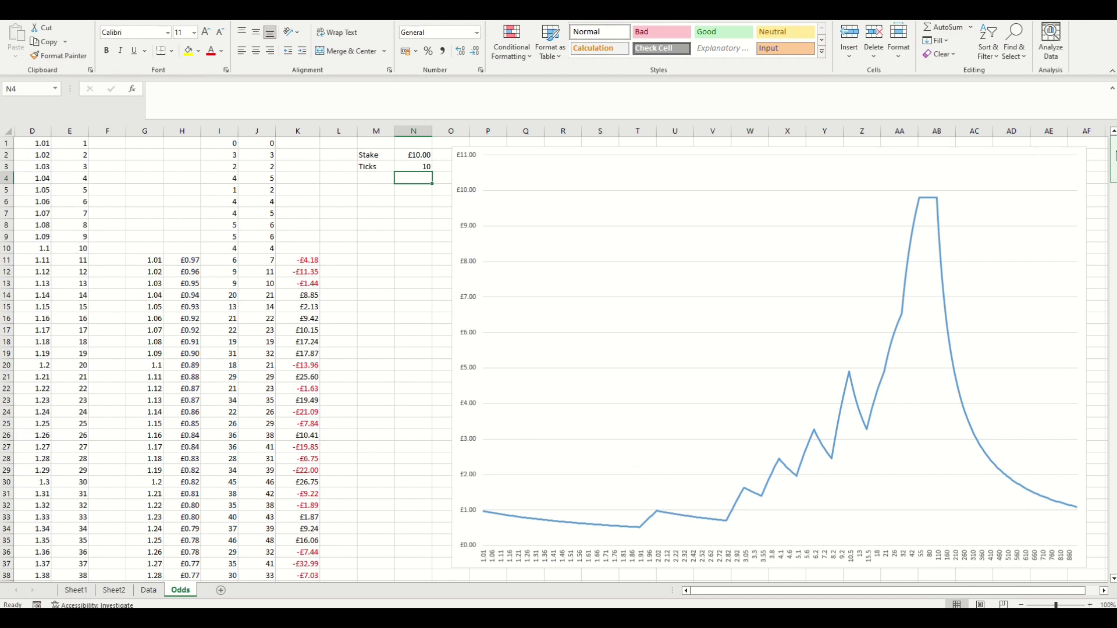
pyautogui.moveTo(1114, 156); pyautogui.dragTo(1057, 134)
pyautogui.moveTo(1112, 161); pyautogui.dragTo(1097, 135)
pyautogui.moveTo(1112, 164); pyautogui.dragTo(1112, 254)
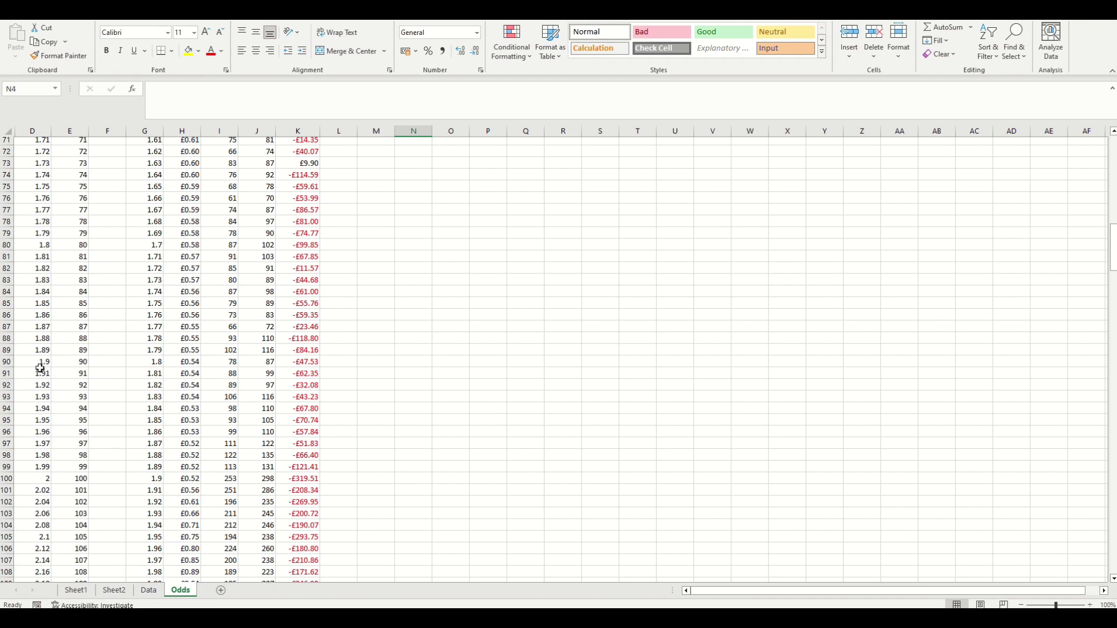
pyautogui.scroll(-2, 42, 383)
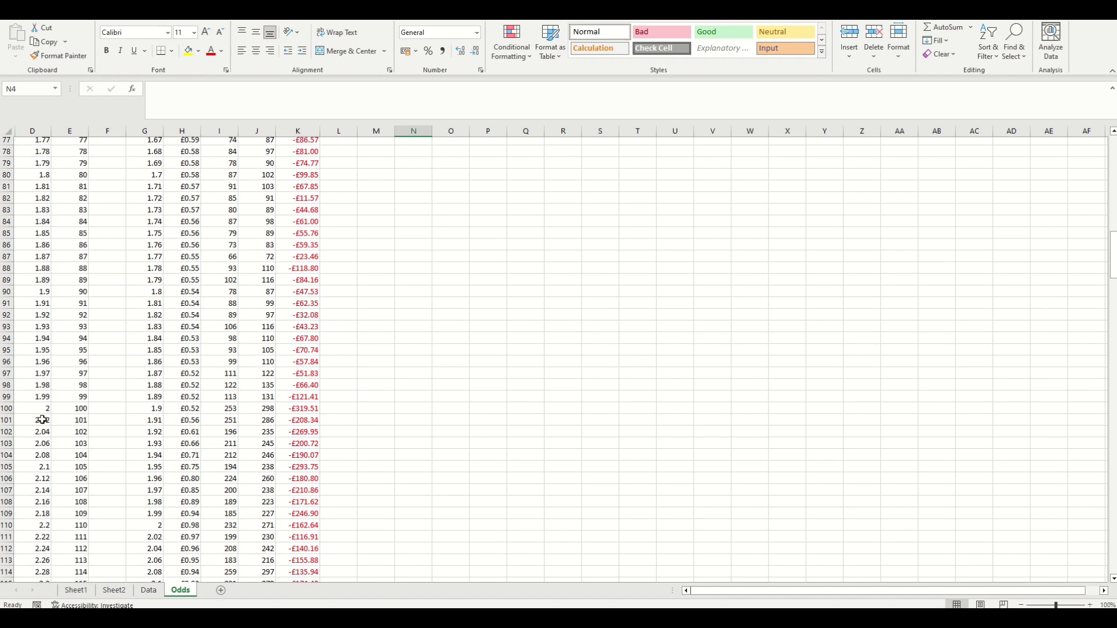
pyautogui.moveTo(43, 419); pyautogui.dragTo(48, 525)
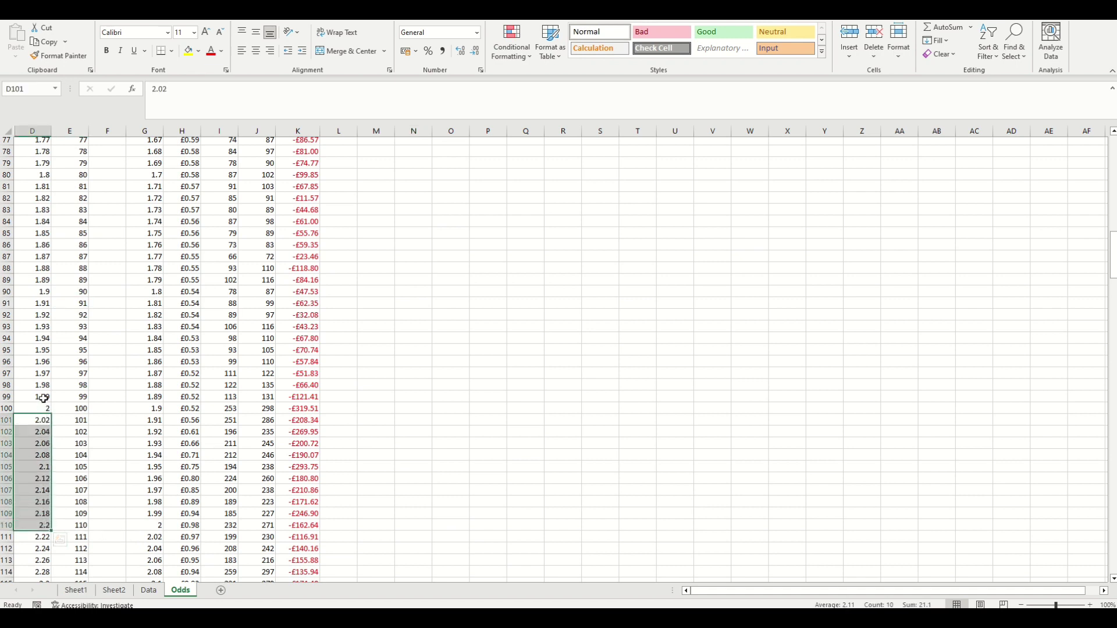
pyautogui.moveTo(45, 399); pyautogui.dragTo(42, 291)
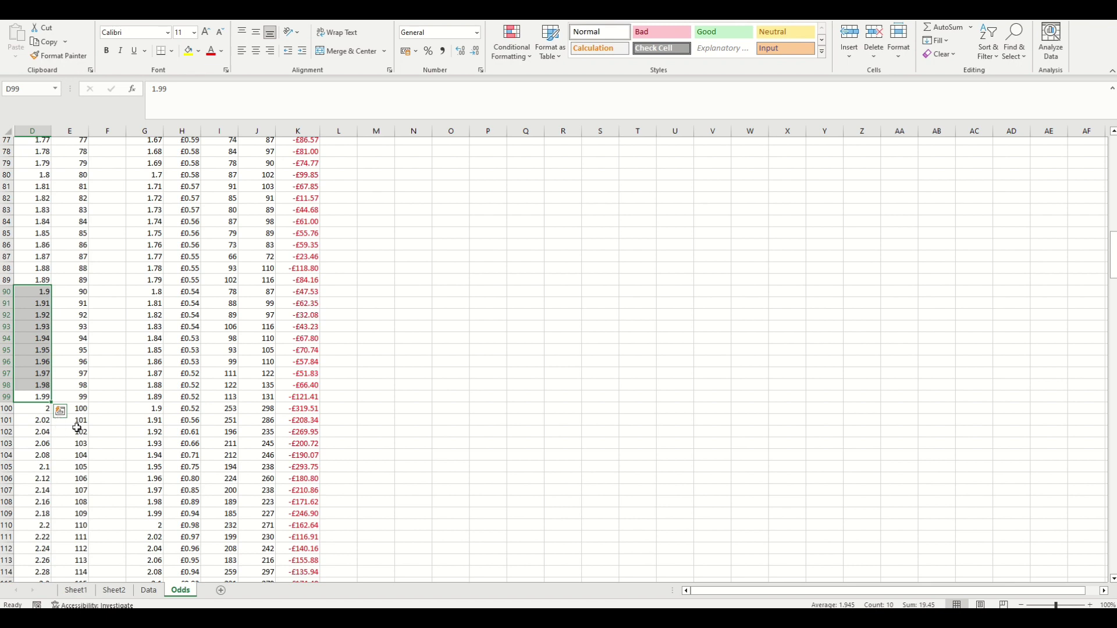
pyautogui.moveTo(1111, 259); pyautogui.dragTo(1101, 318)
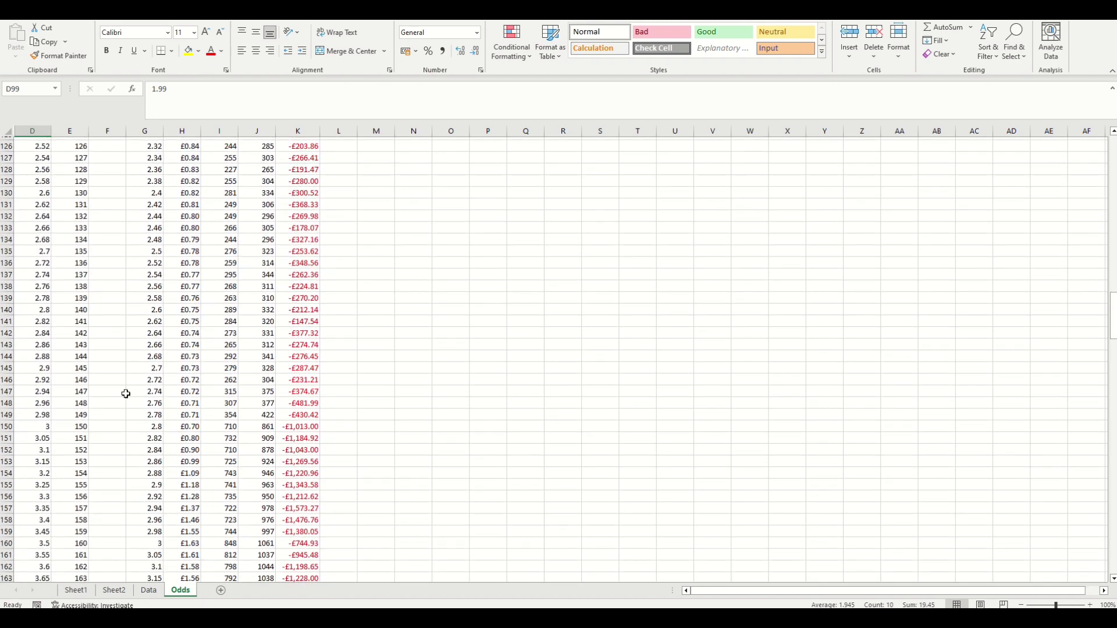
pyautogui.click(43, 426)
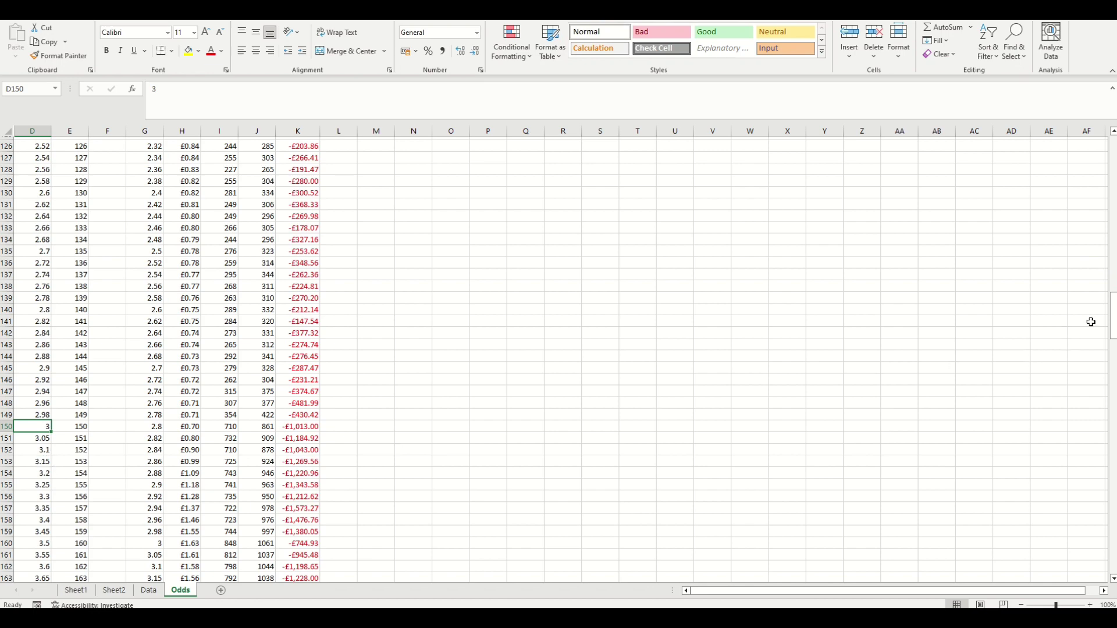
pyautogui.moveTo(1111, 320); pyautogui.dragTo(1112, 404)
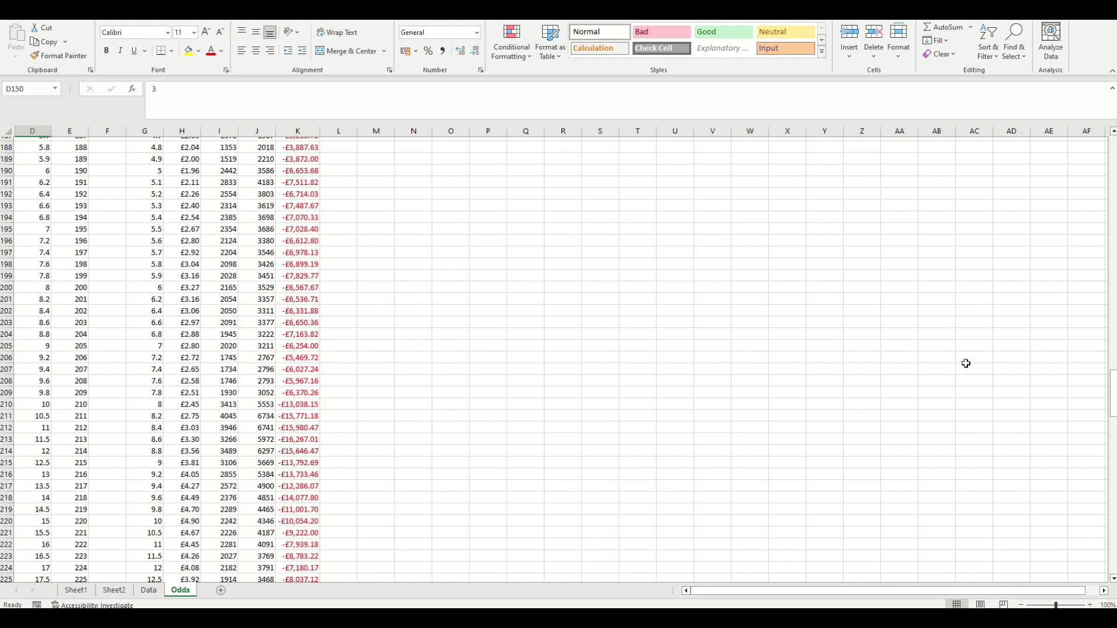
pyautogui.moveTo(1114, 394); pyautogui.dragTo(1115, 143)
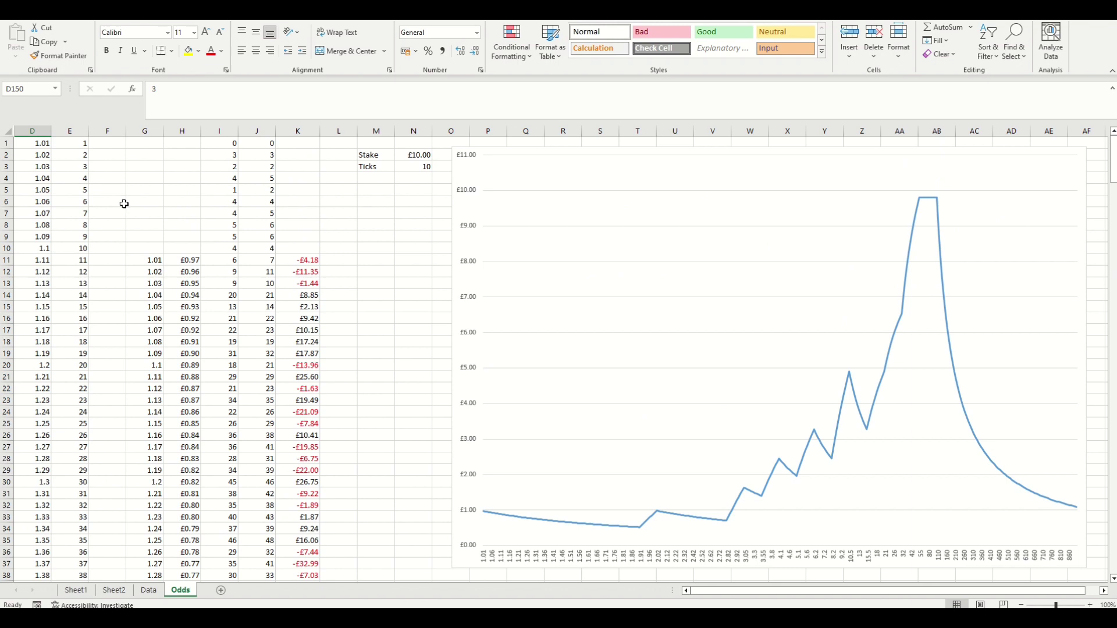
pyautogui.moveTo(413, 156); pyautogui.dragTo(417, 173)
pyautogui.click(417, 170)
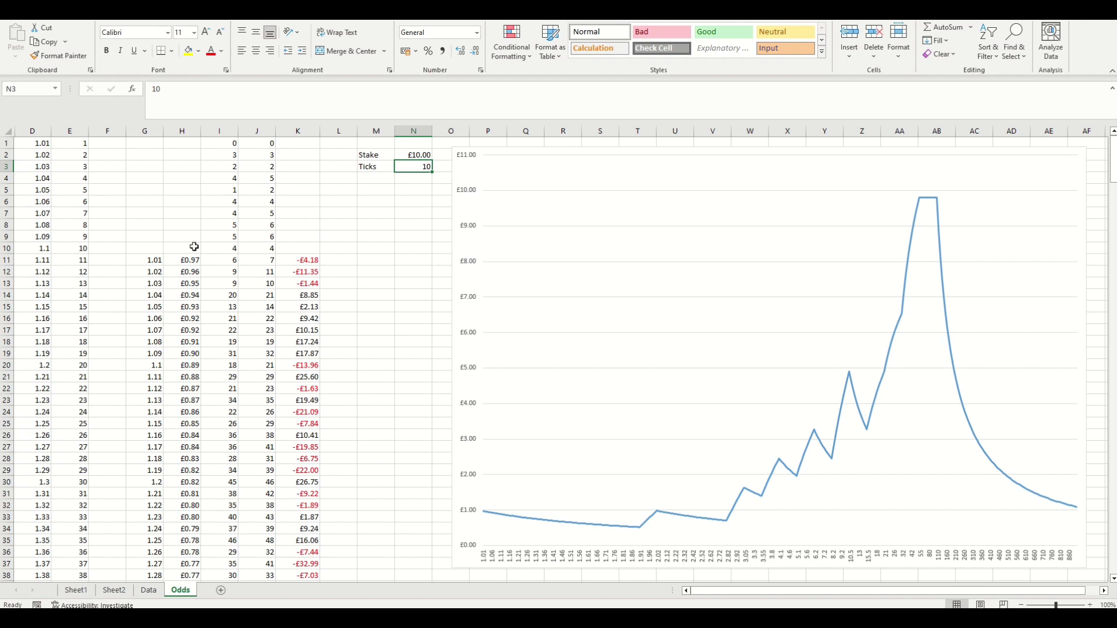
pyautogui.click(144, 262)
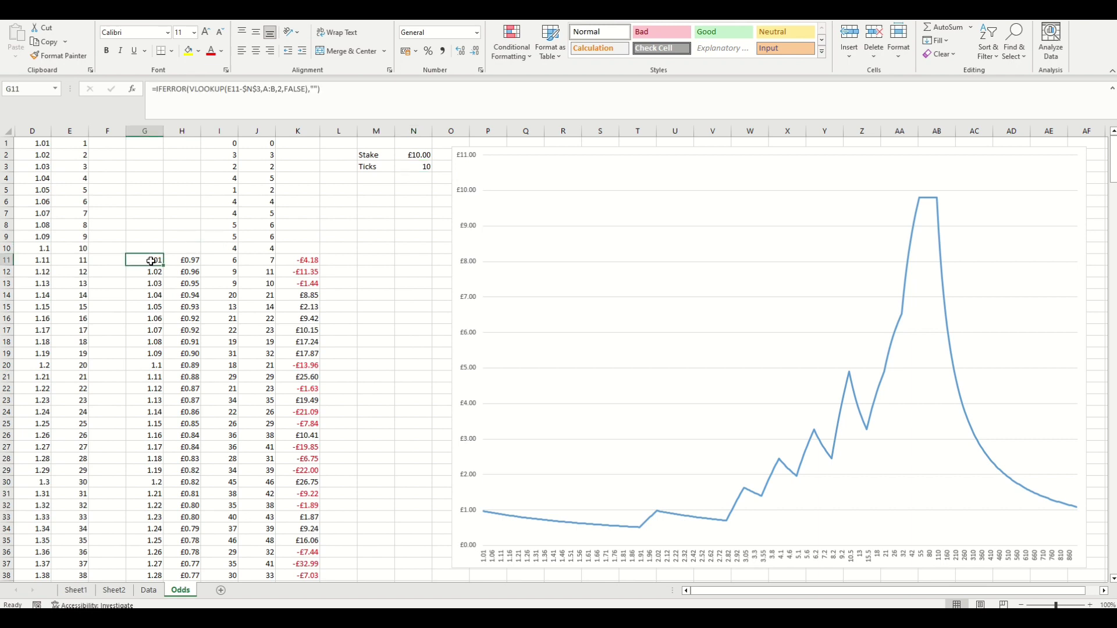
pyautogui.click(36, 261)
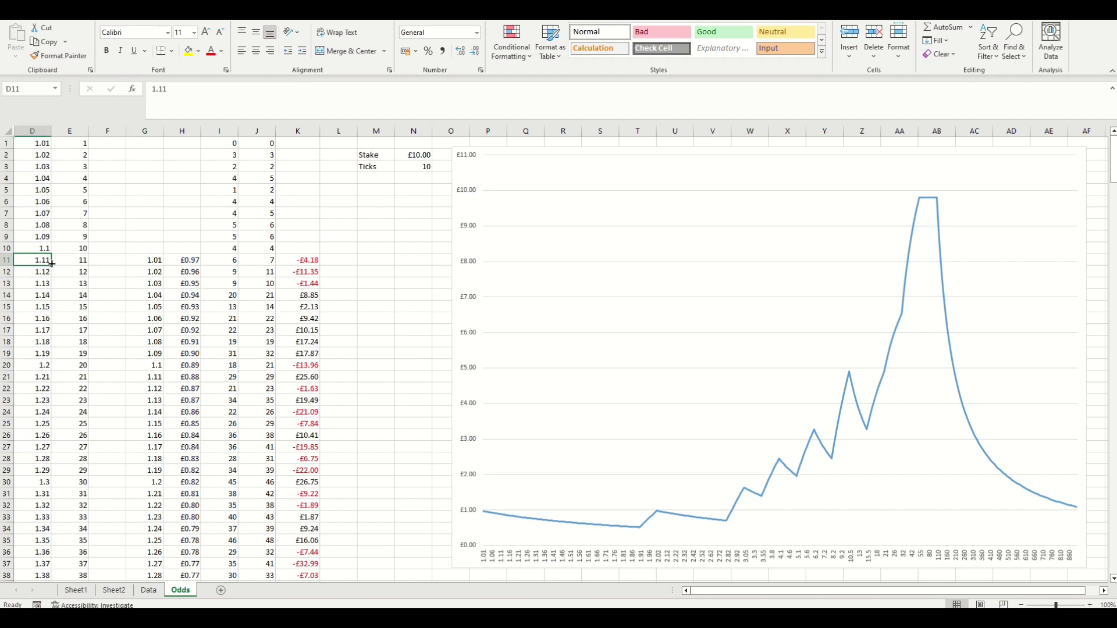
pyautogui.click(159, 260)
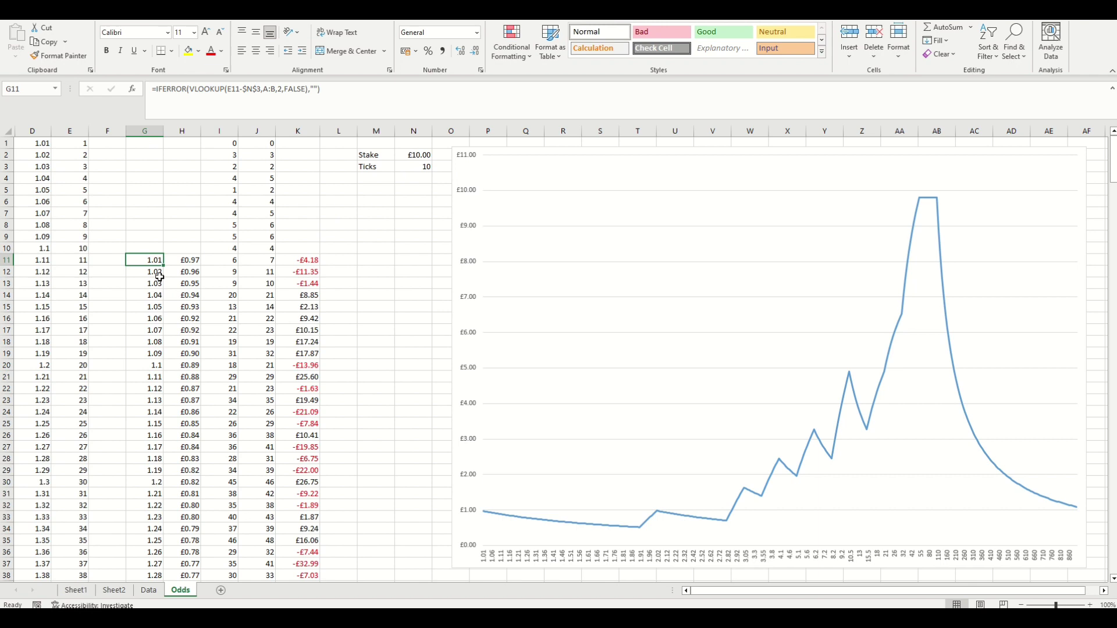
pyautogui.click(189, 262)
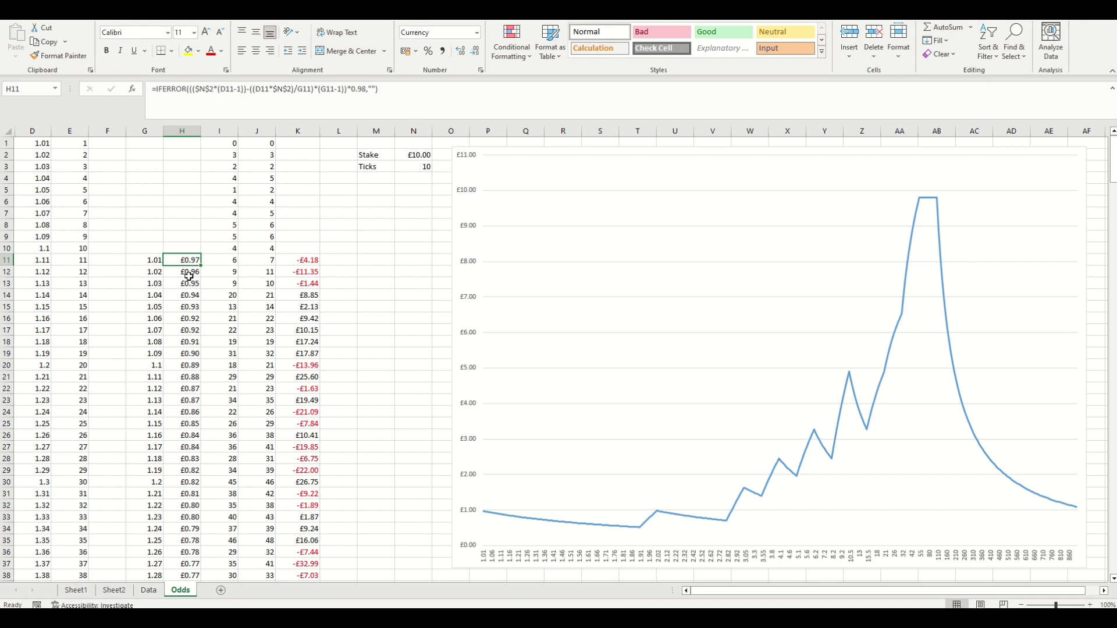
pyautogui.click(37, 264)
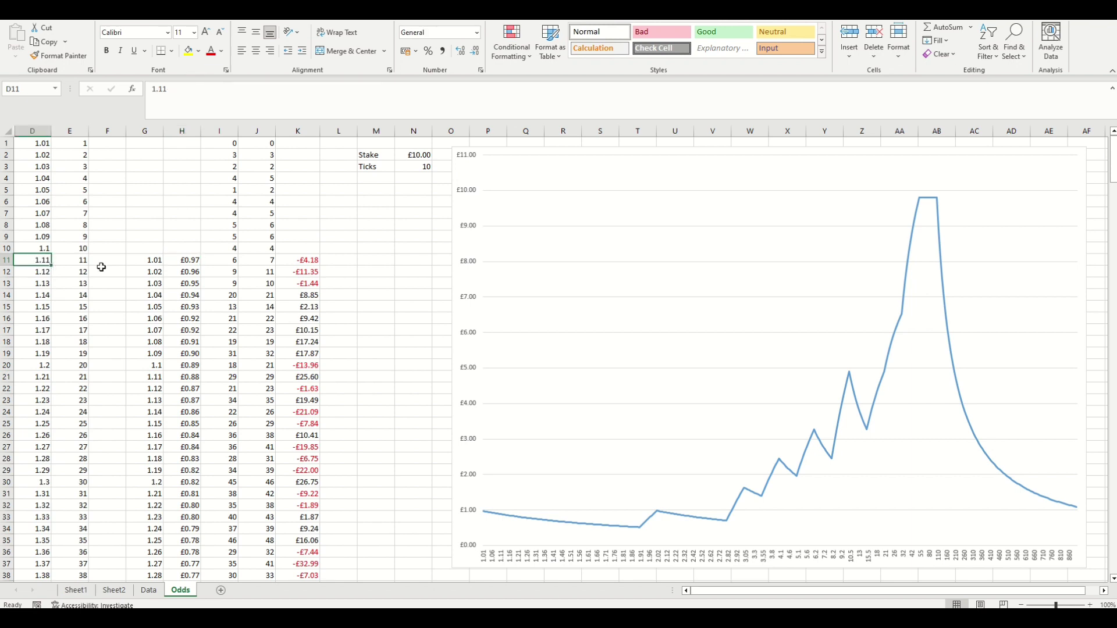
pyautogui.click(150, 260)
pyautogui.click(411, 156)
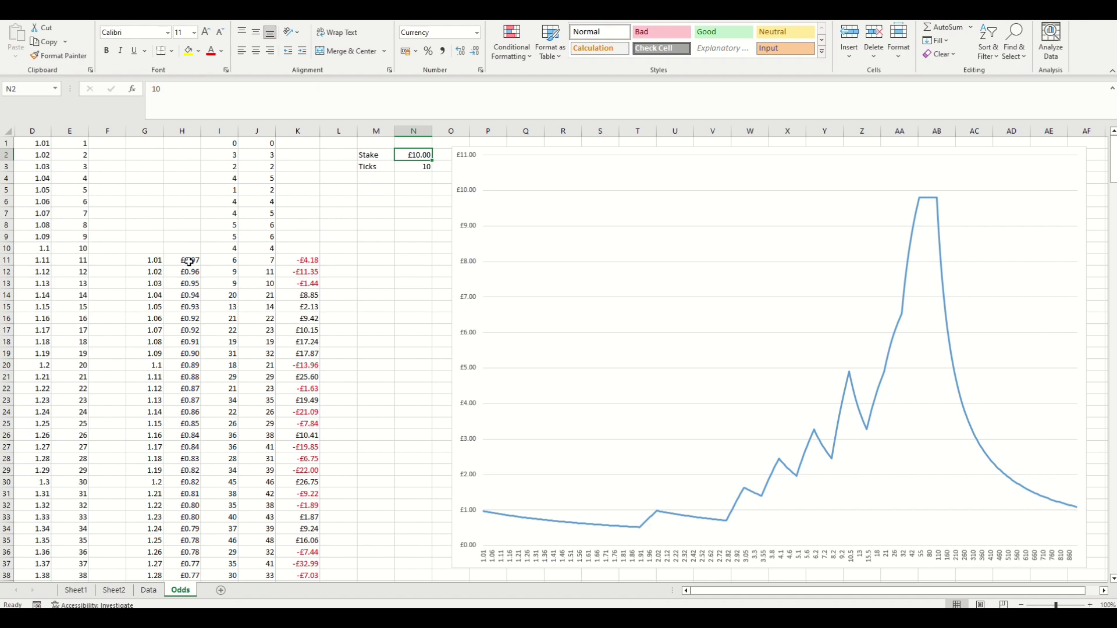
pyautogui.click(35, 259)
pyautogui.click(147, 258)
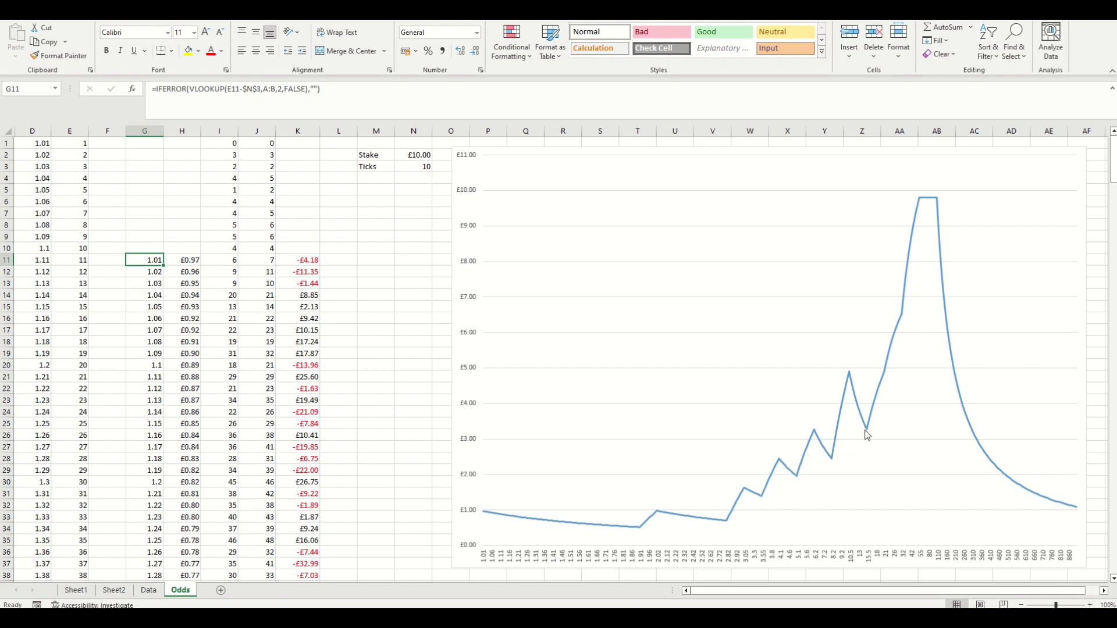
pyautogui.moveTo(872, 435)
pyautogui.moveTo(923, 201)
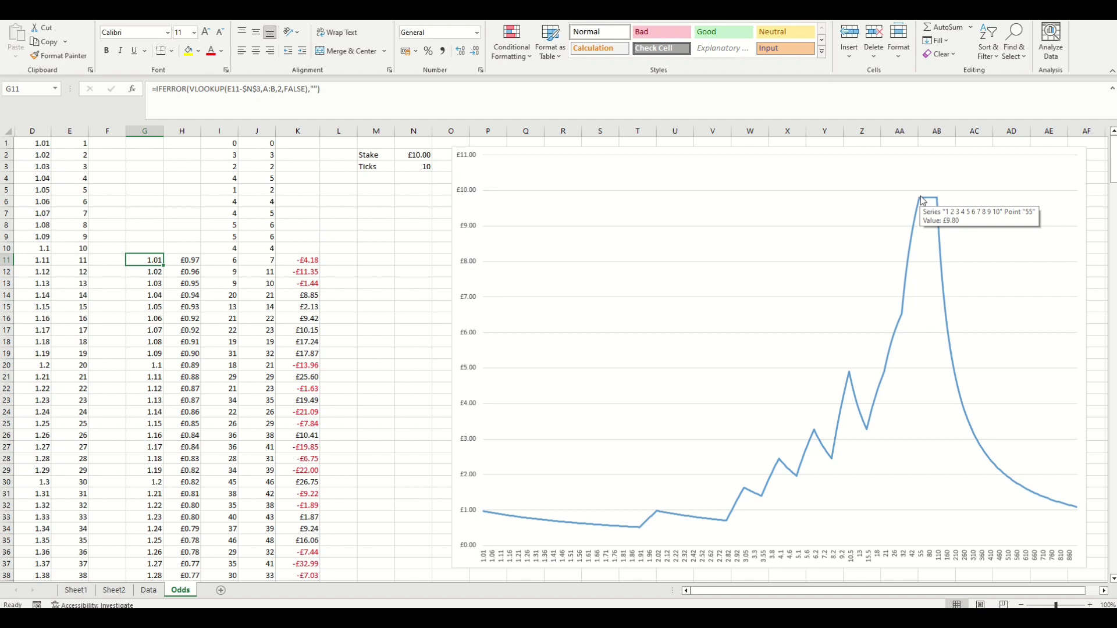
pyautogui.moveTo(1114, 172); pyautogui.dragTo(1063, 461)
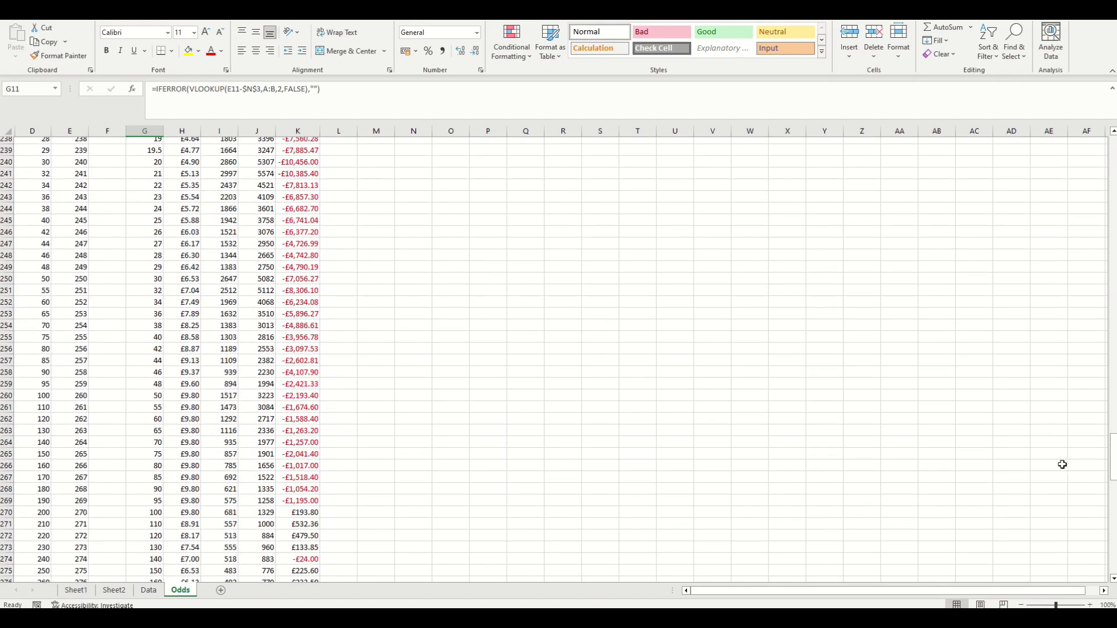
pyautogui.click(192, 400)
pyautogui.click(43, 396)
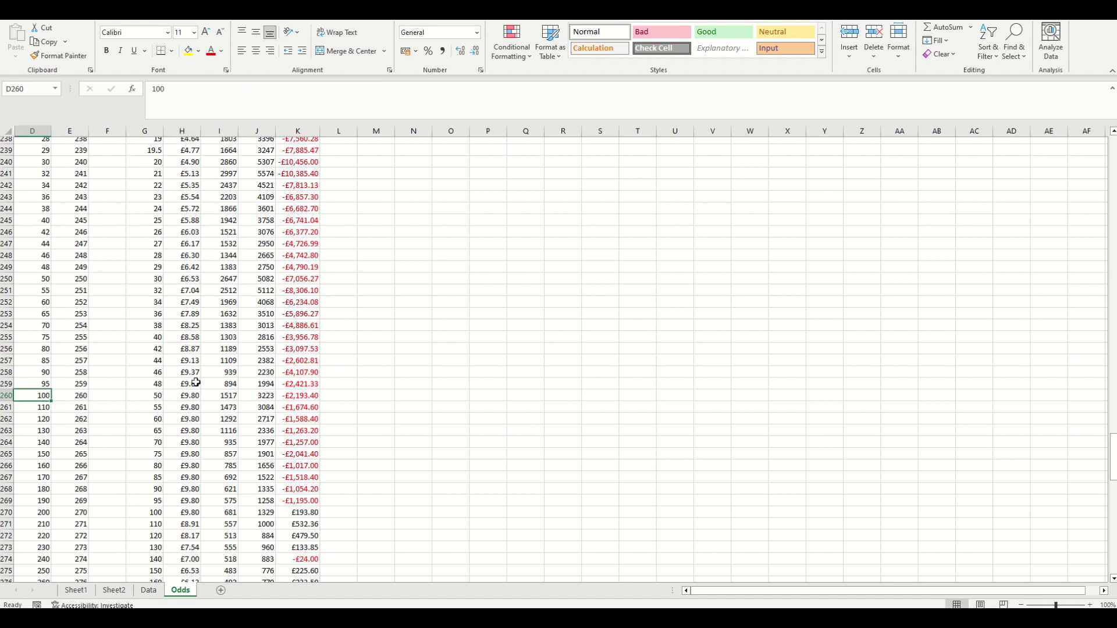
pyautogui.click(184, 513)
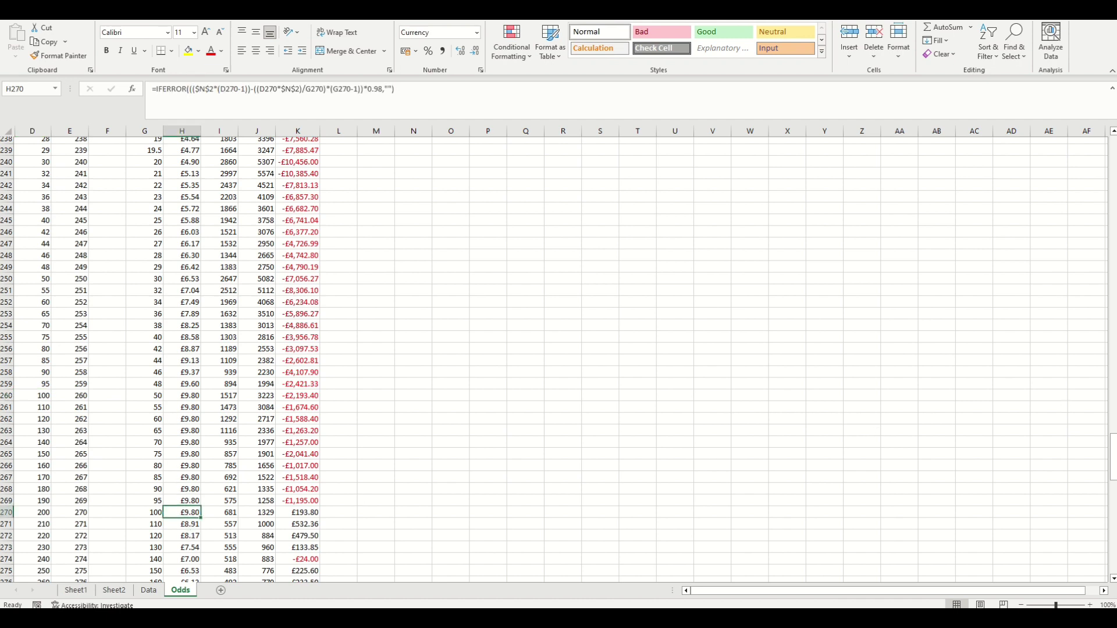
pyautogui.scroll(20, 1106, 453)
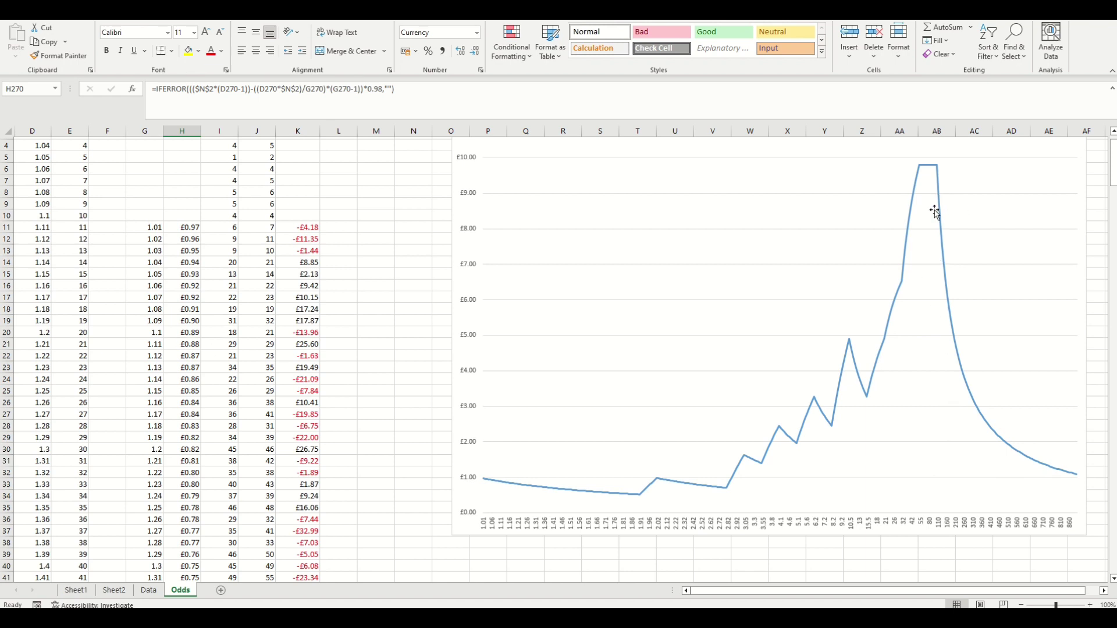
pyautogui.click(1000, 442)
pyautogui.click(672, 360)
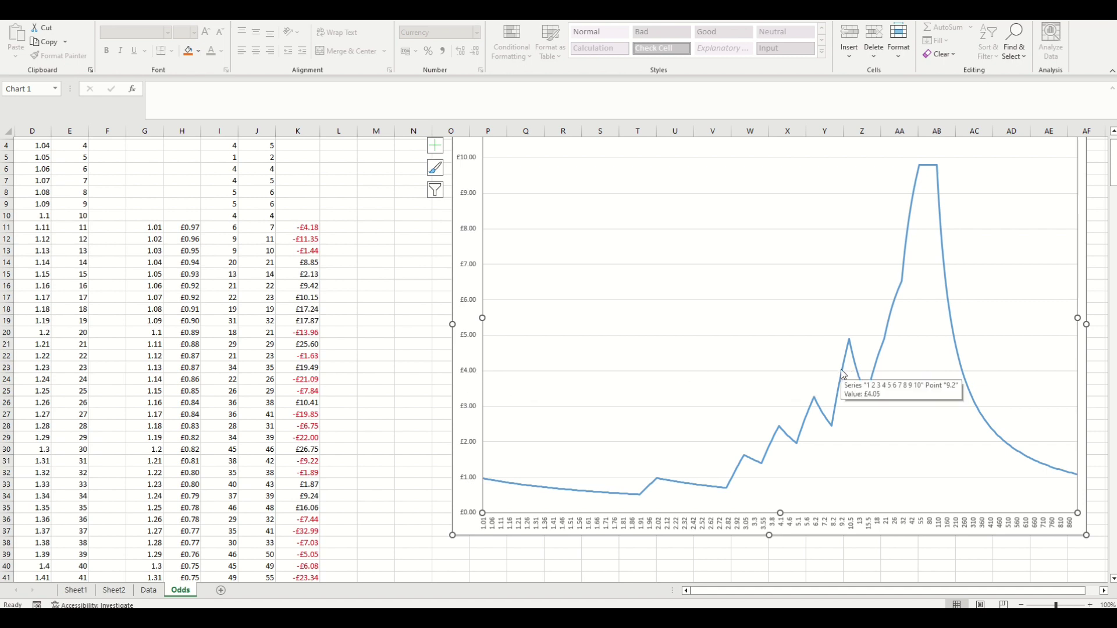
pyautogui.moveTo(857, 369)
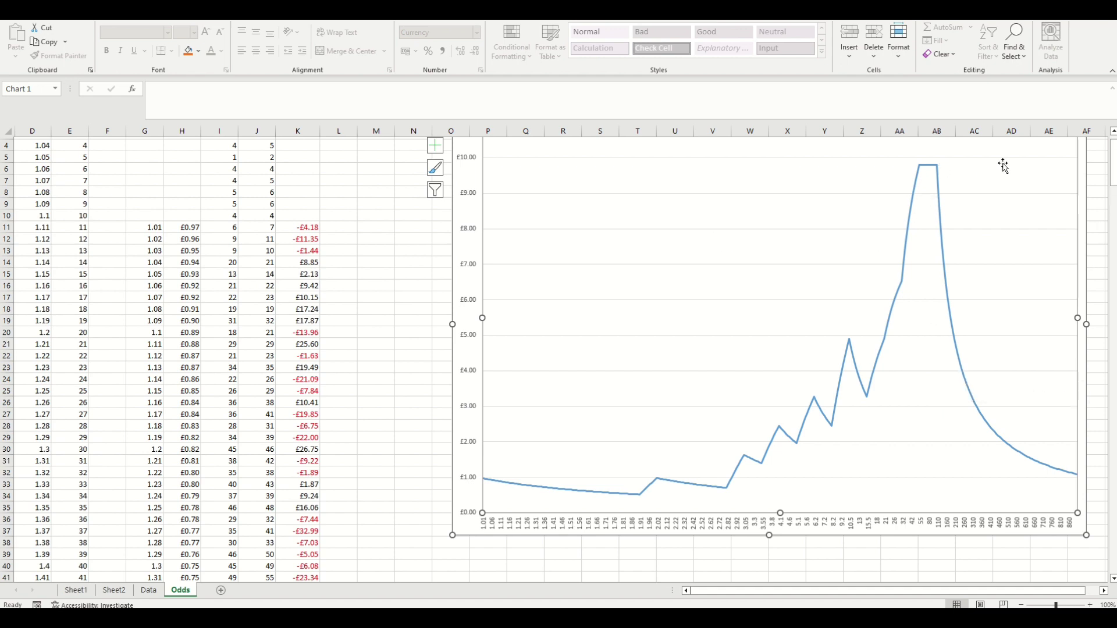
pyautogui.scroll(-4, 1115, 167)
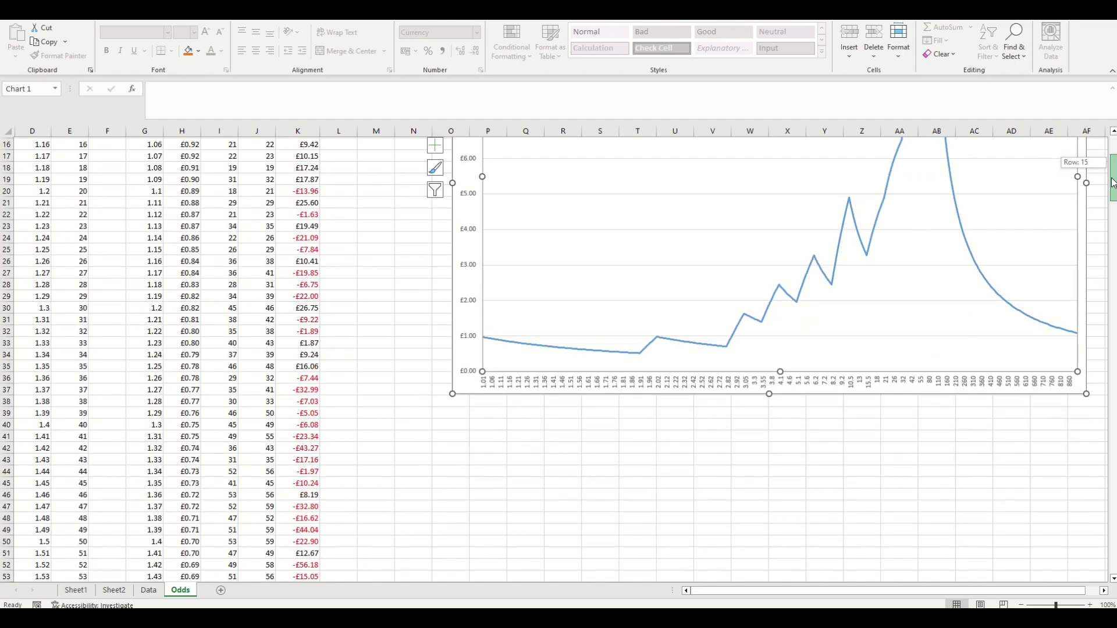
pyautogui.click(347, 265)
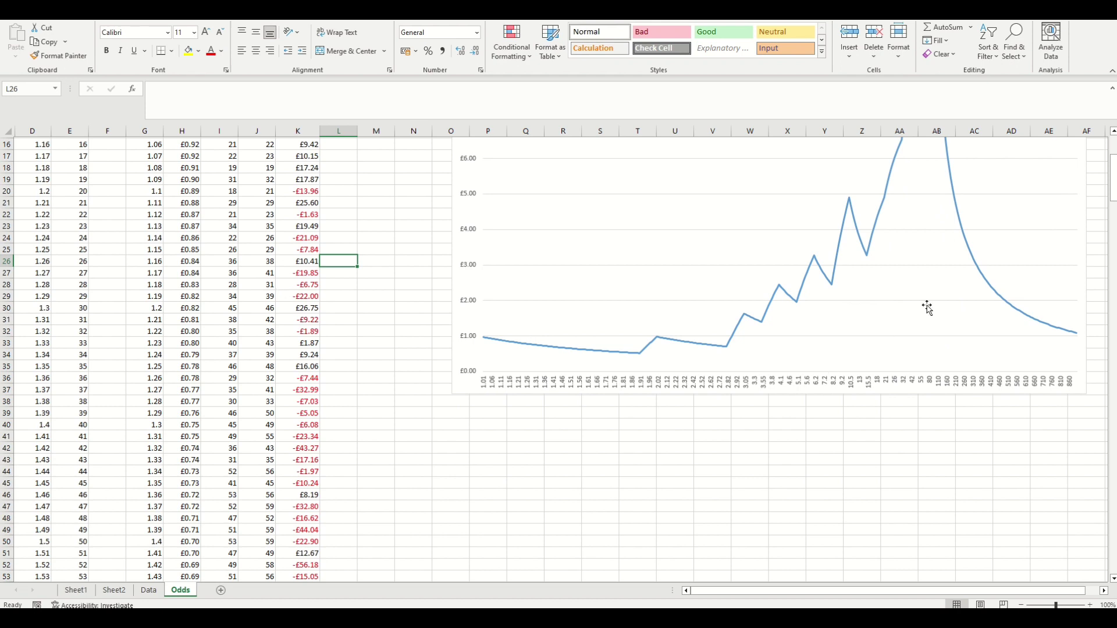
pyautogui.moveTo(1113, 195); pyautogui.dragTo(1090, 178)
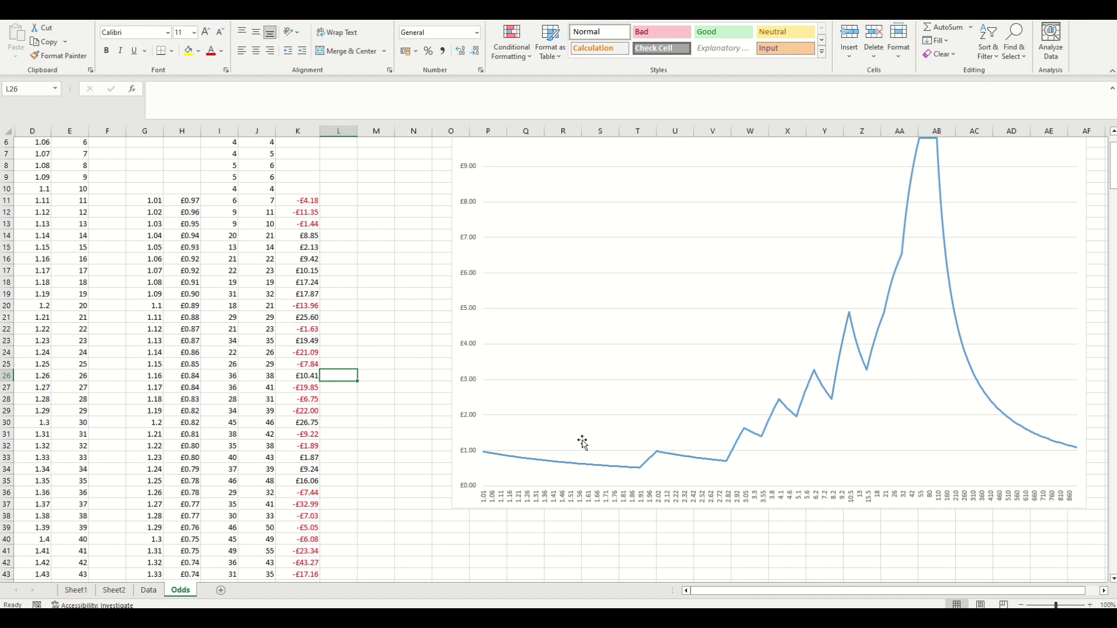
# Inspect the profit line chart and scroll the Odds sheet's odds and results table.
pyautogui.moveTo(1114, 179); pyautogui.dragTo(1115, 177)
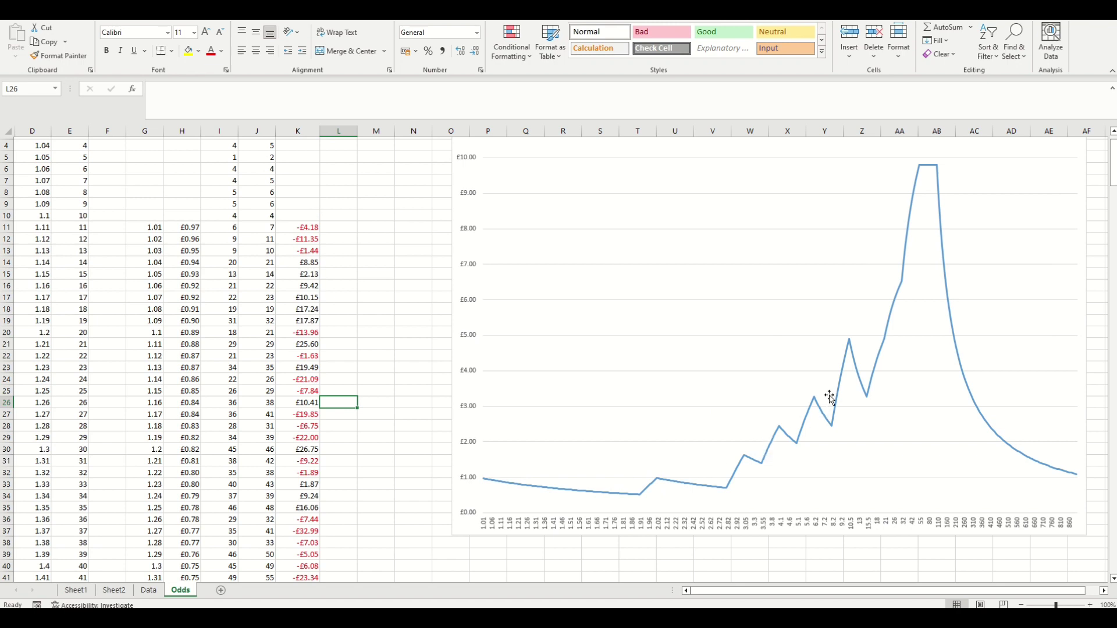
pyautogui.moveTo(820, 404)
pyautogui.scroll(1, 196, 244)
pyautogui.scroll(-1, 196, 244)
pyautogui.scroll(1, 219, 250)
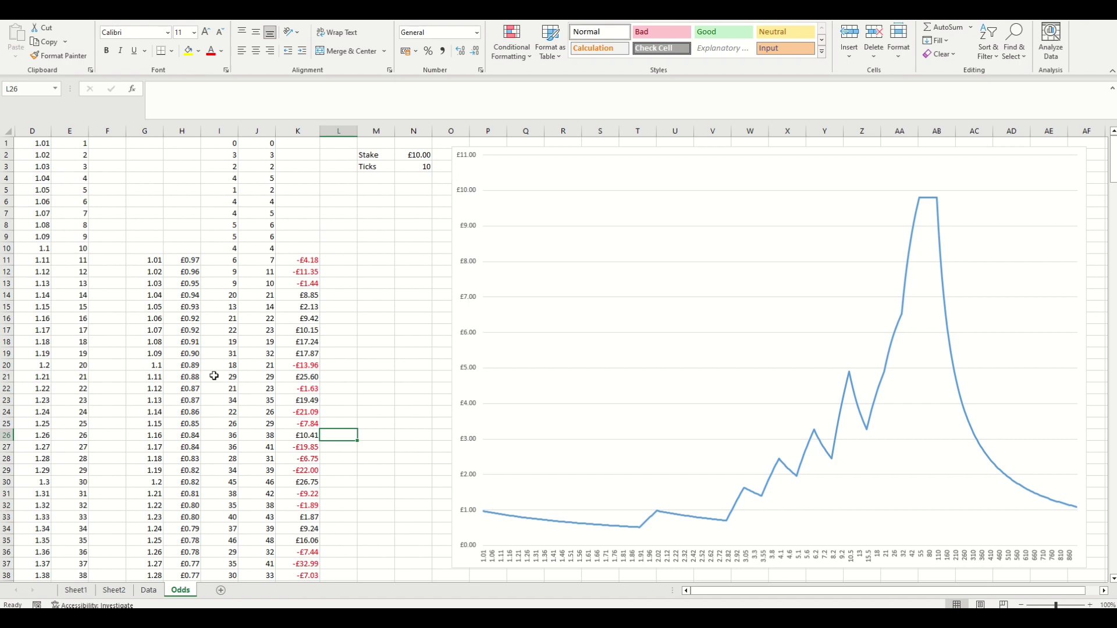
# On the Data sheet, check Tick reduction values in column AF (0, 110, blank), then return to Odds.
pyautogui.click(149, 591)
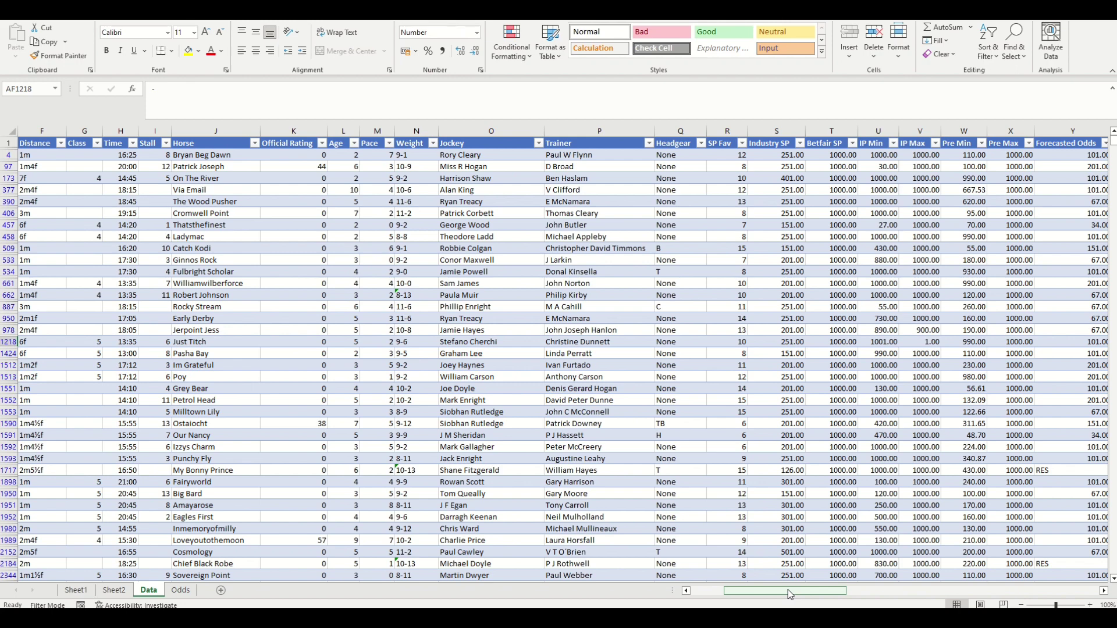
pyautogui.moveTo(788, 589); pyautogui.dragTo(868, 588)
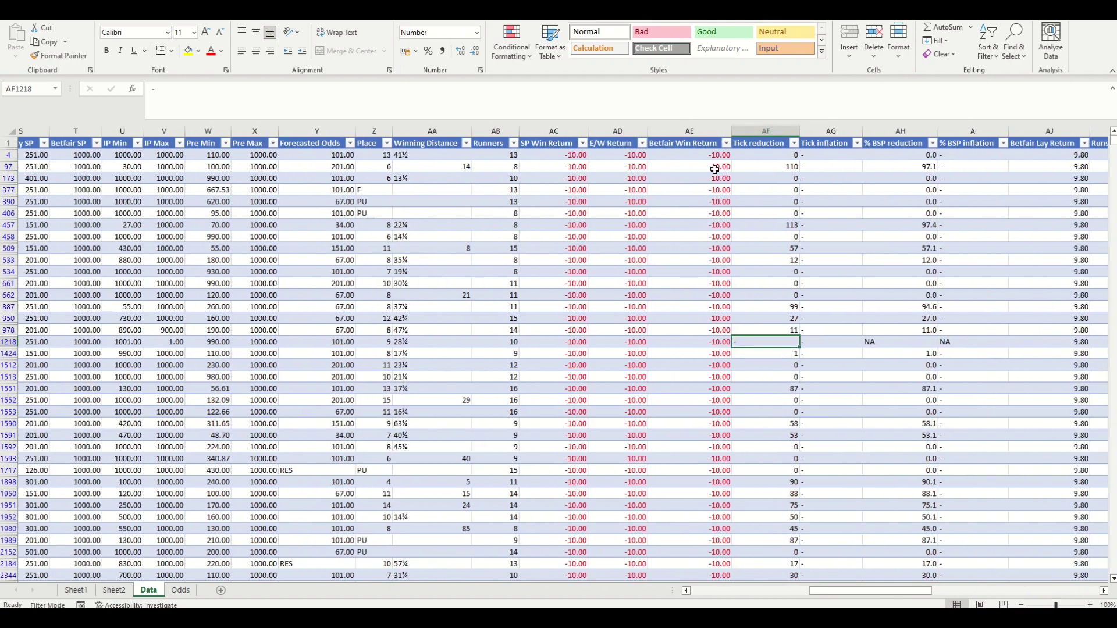
pyautogui.click(760, 125)
pyautogui.click(769, 178)
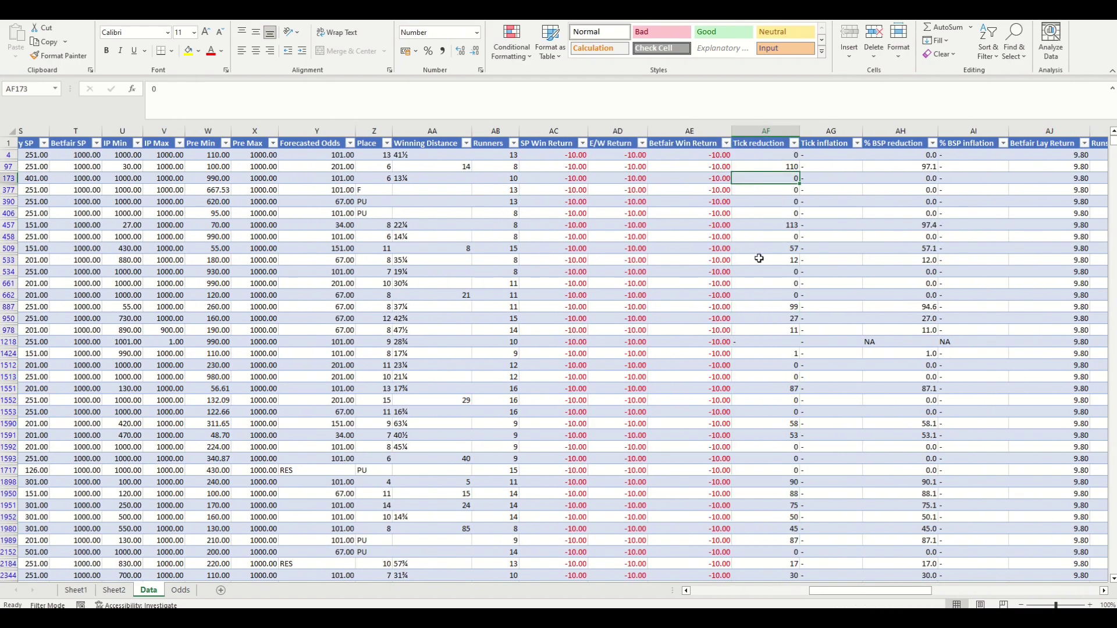
pyautogui.click(765, 273)
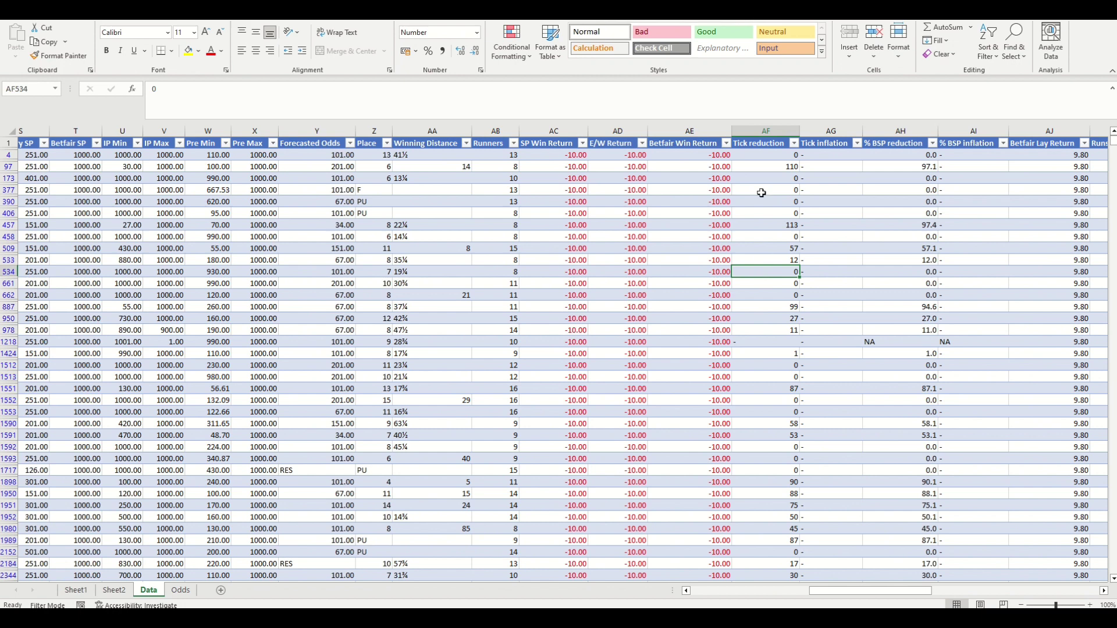
pyautogui.click(775, 168)
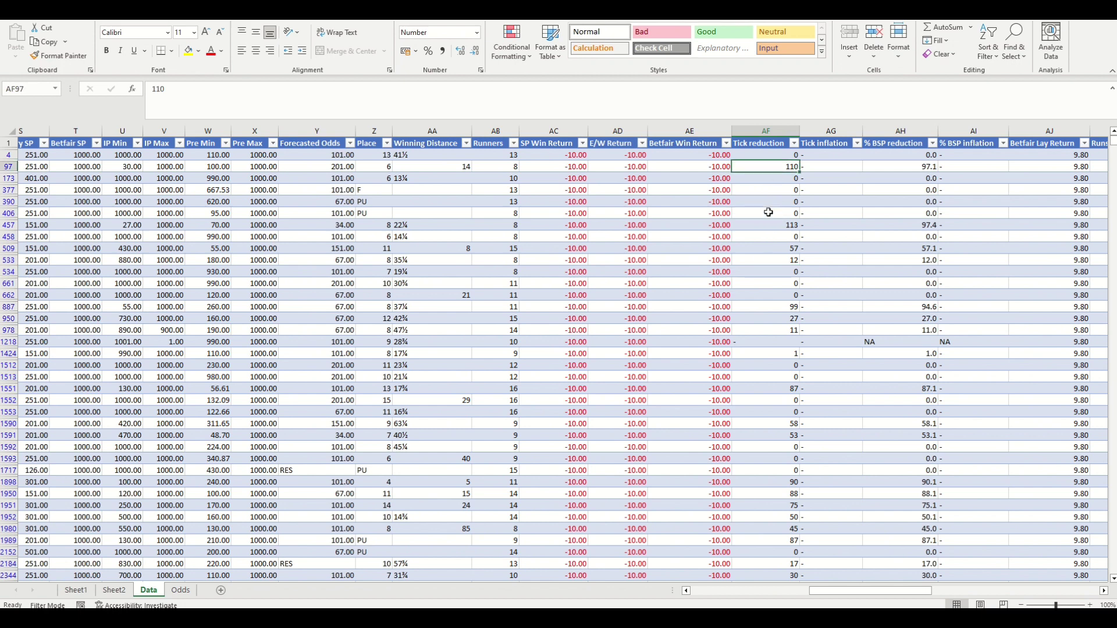
pyautogui.click(772, 340)
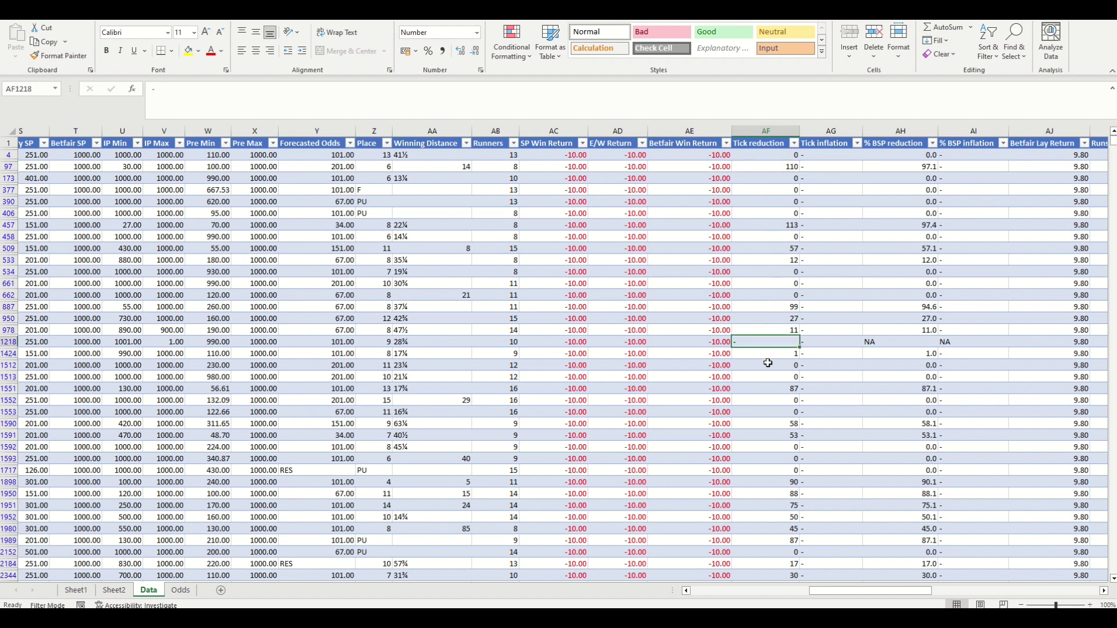
pyautogui.click(180, 591)
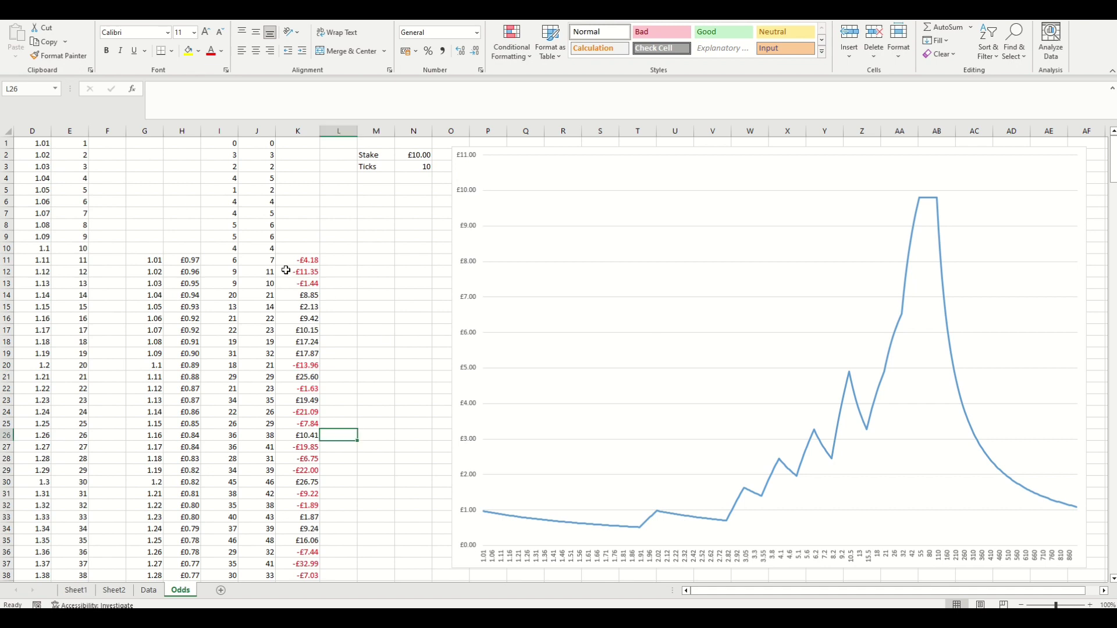
pyautogui.click(225, 254)
pyautogui.click(270, 257)
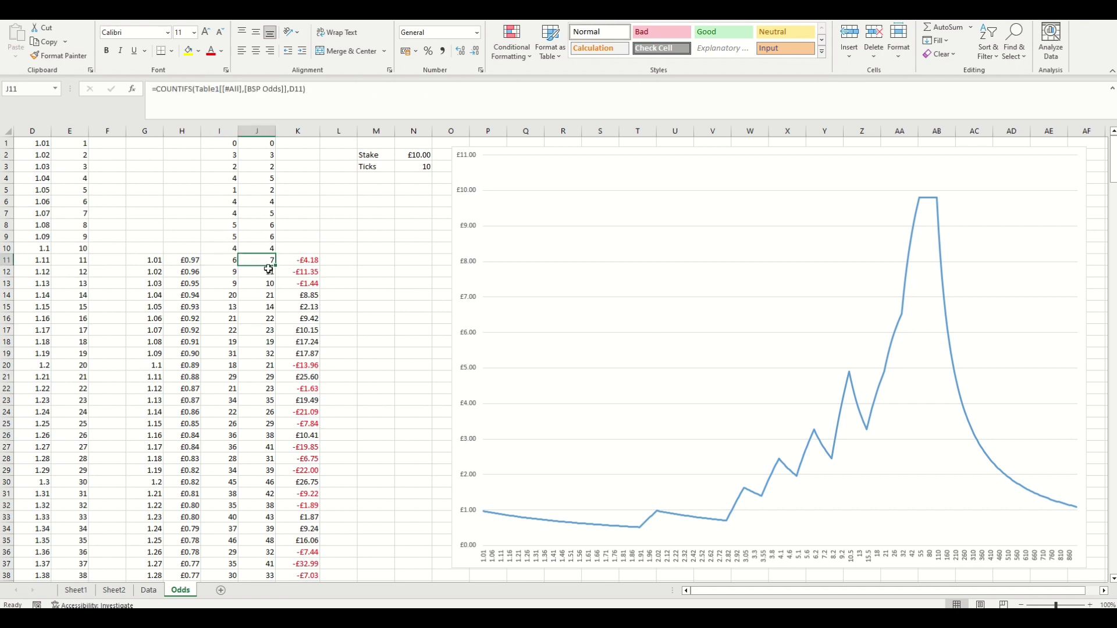
pyautogui.click(51, 263)
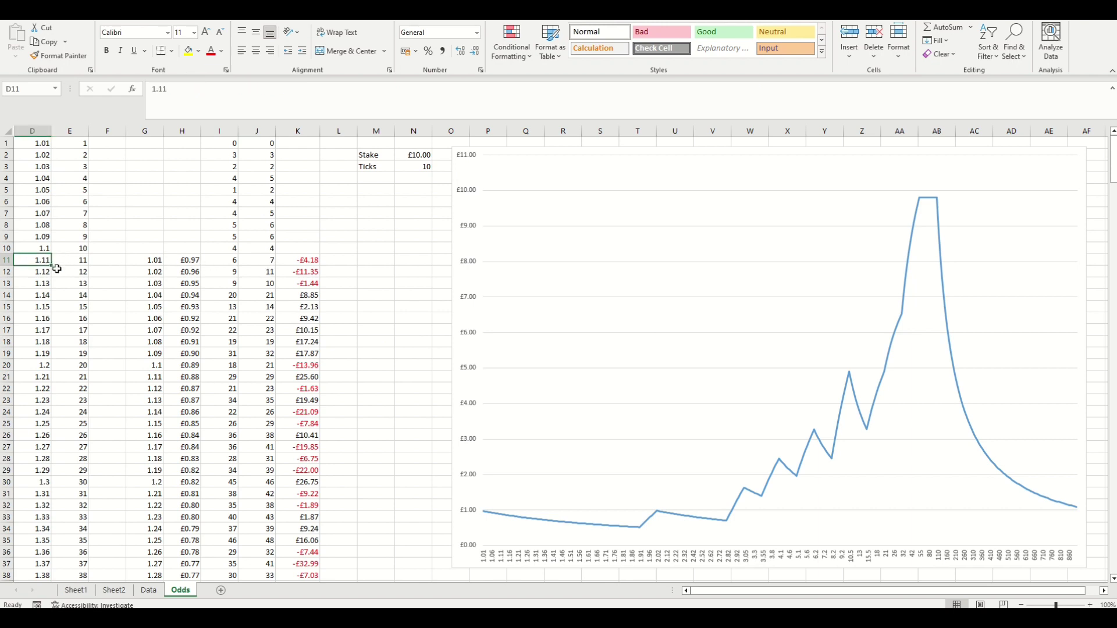
pyautogui.click(234, 262)
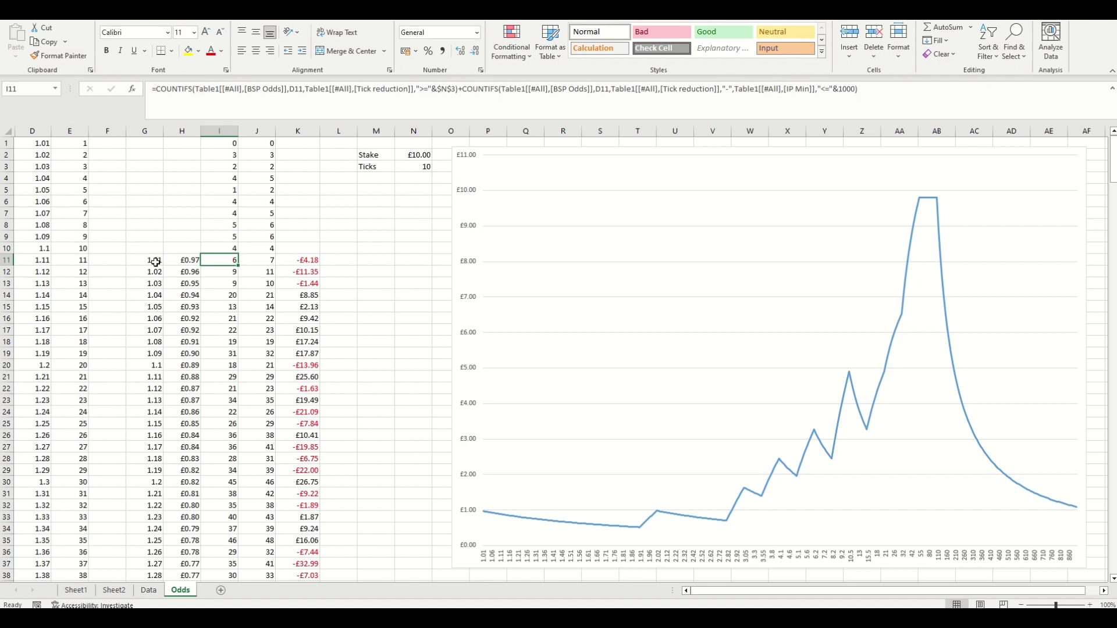
pyautogui.click(271, 262)
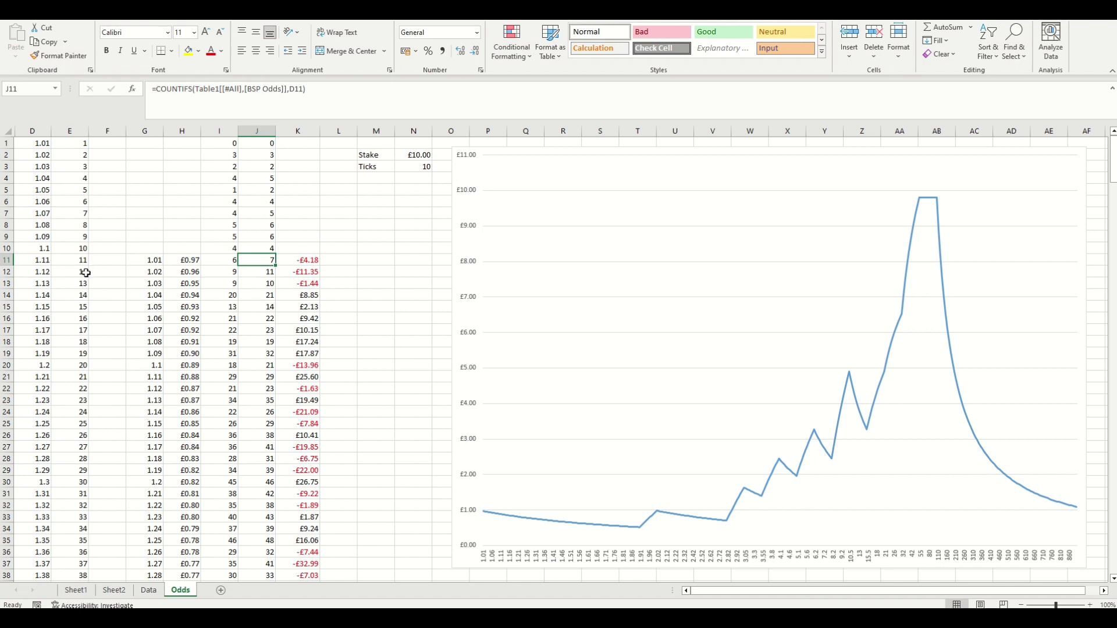
pyautogui.click(228, 261)
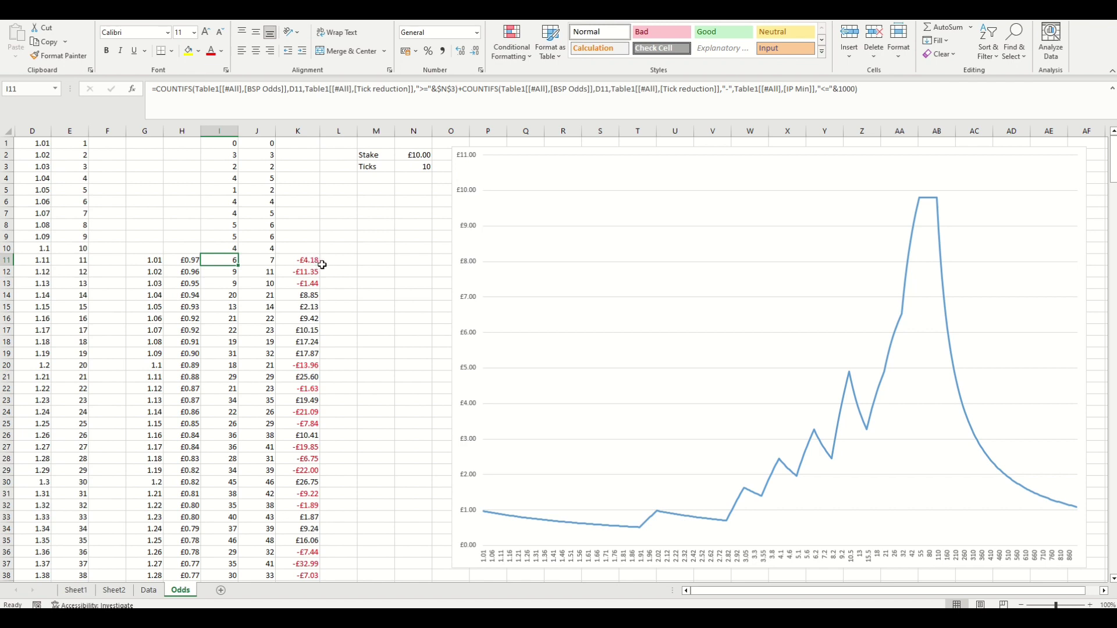
pyautogui.click(191, 260)
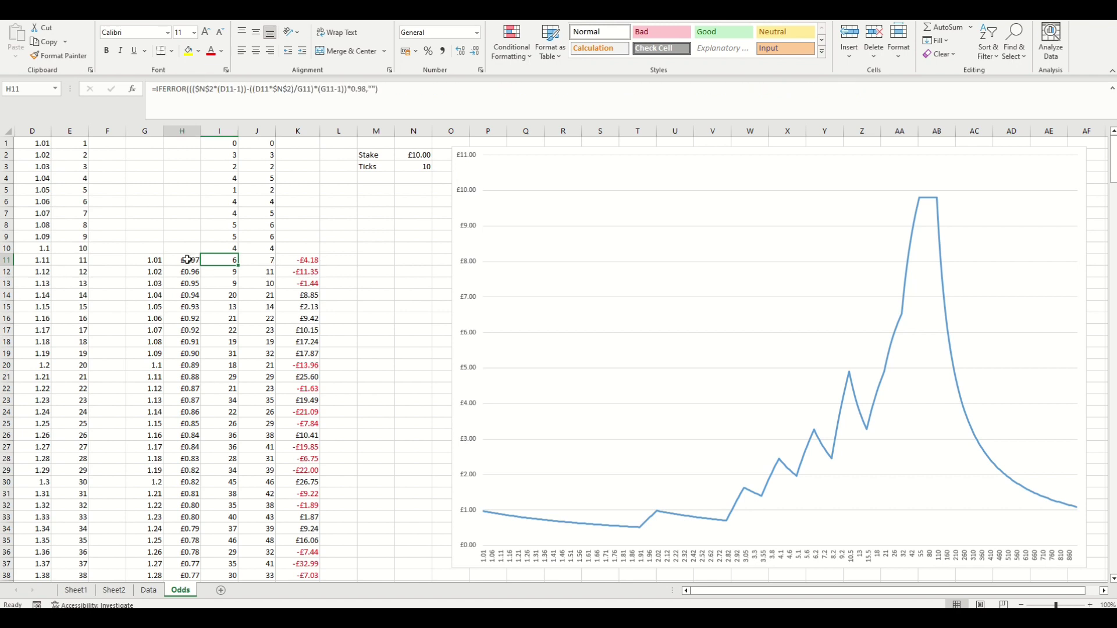
pyautogui.click(361, 267)
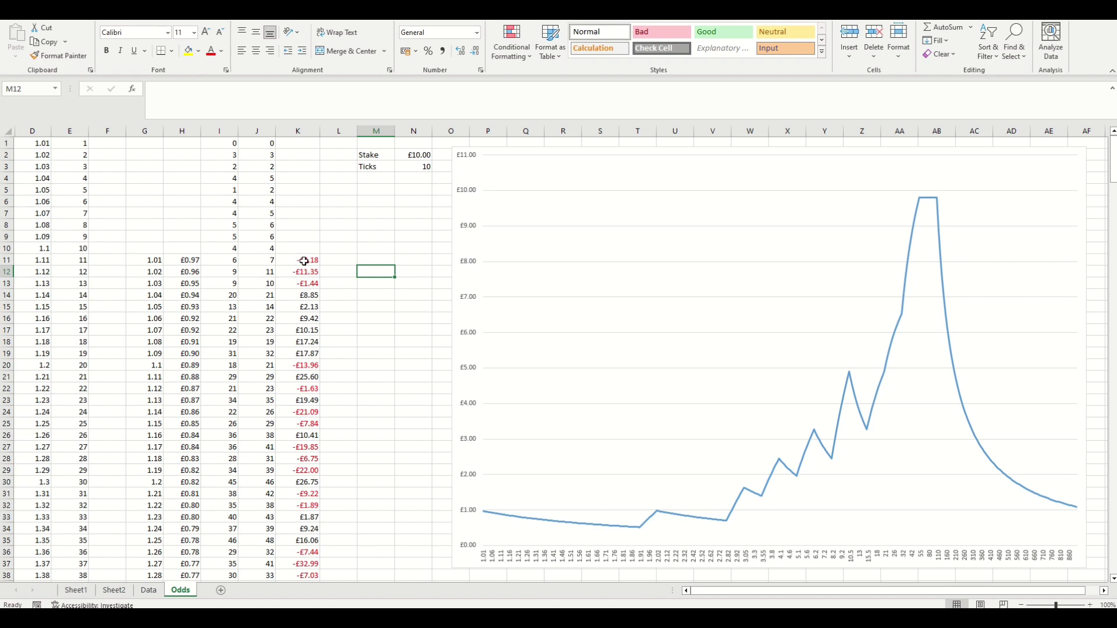
# Total profits K11:K19 and runner counts J11:J19 for odds 1.11–1.19, then scroll to odds 3–5.
pyautogui.moveTo(304, 262); pyautogui.dragTo(304, 354)
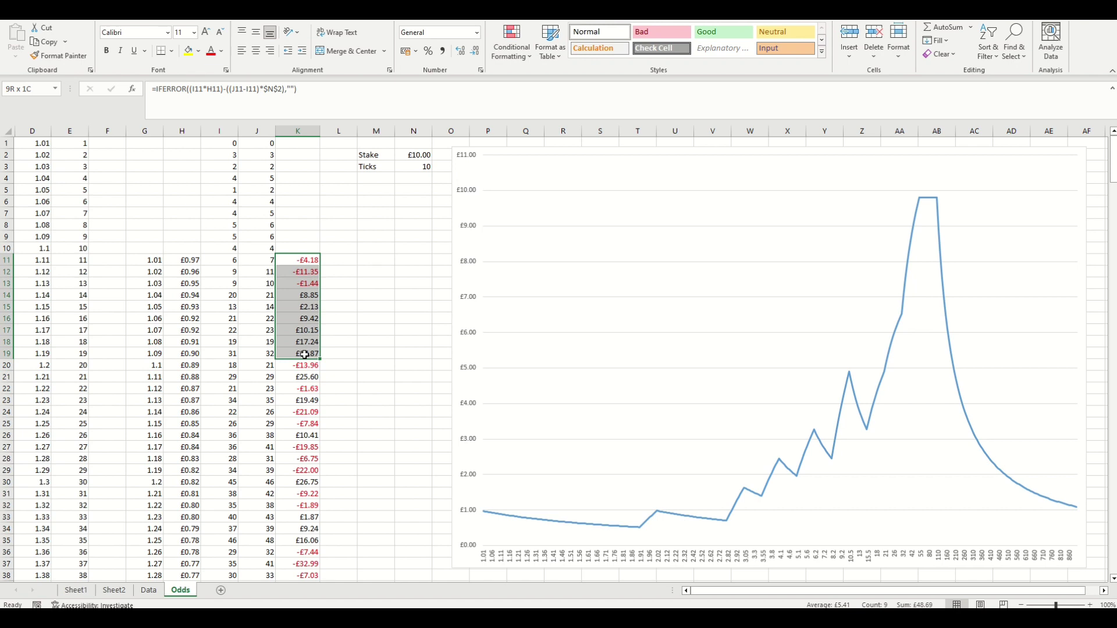
pyautogui.moveTo(305, 354); pyautogui.dragTo(305, 355)
pyautogui.moveTo(269, 260); pyautogui.dragTo(270, 354)
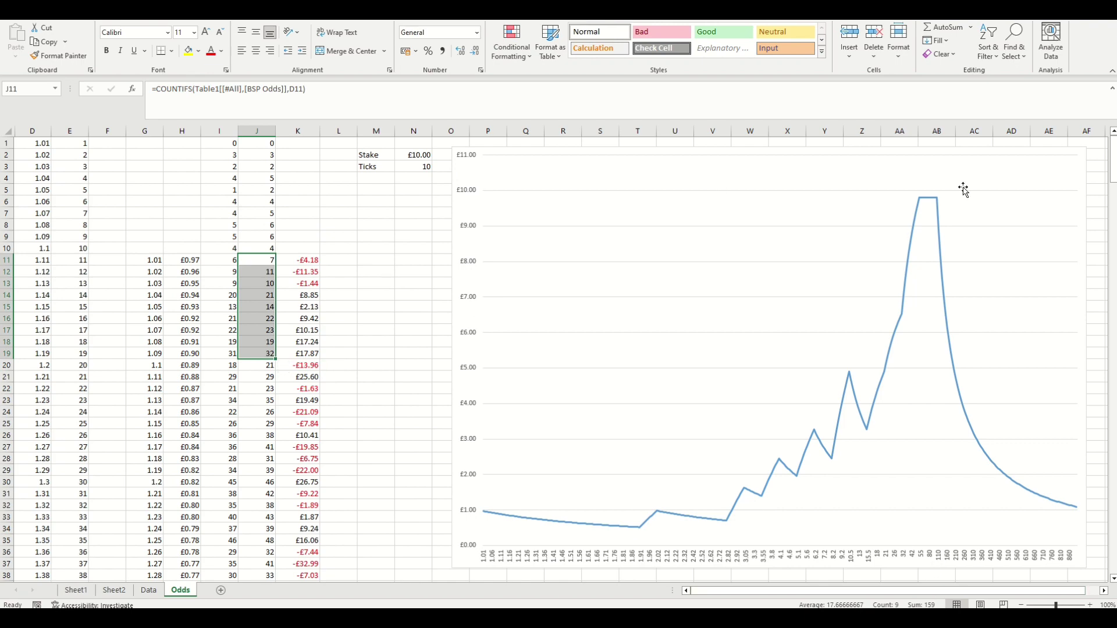
pyautogui.moveTo(1113, 163); pyautogui.dragTo(1083, 345)
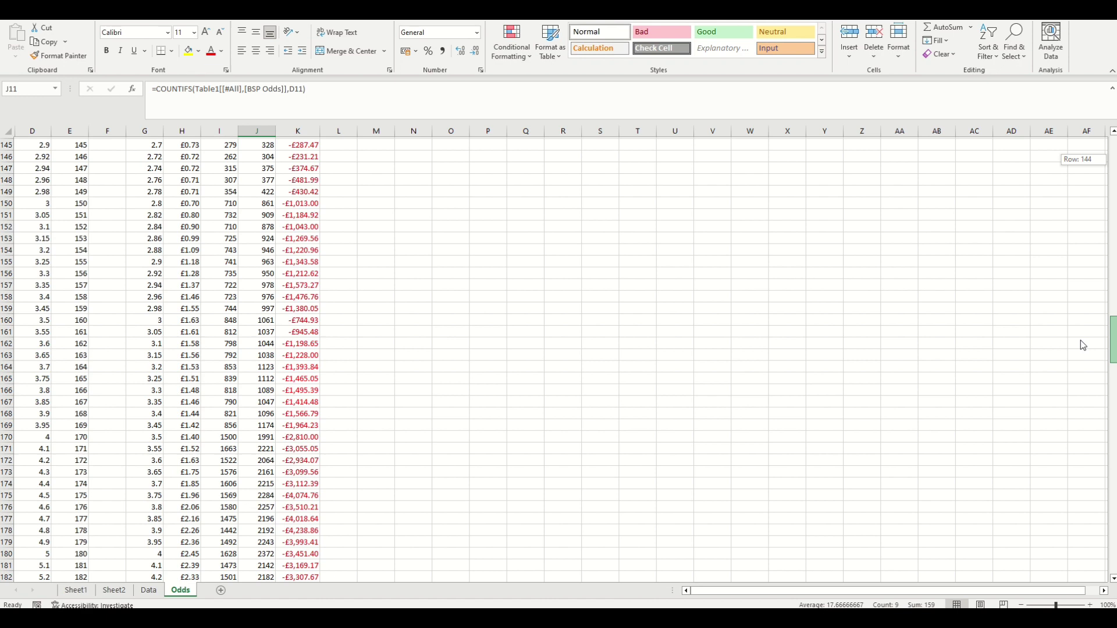
# Scroll the Odds sheet down to rows 260–297, covering odds 100 to 470.
pyautogui.moveTo(1083, 345); pyautogui.dragTo(1083, 345)
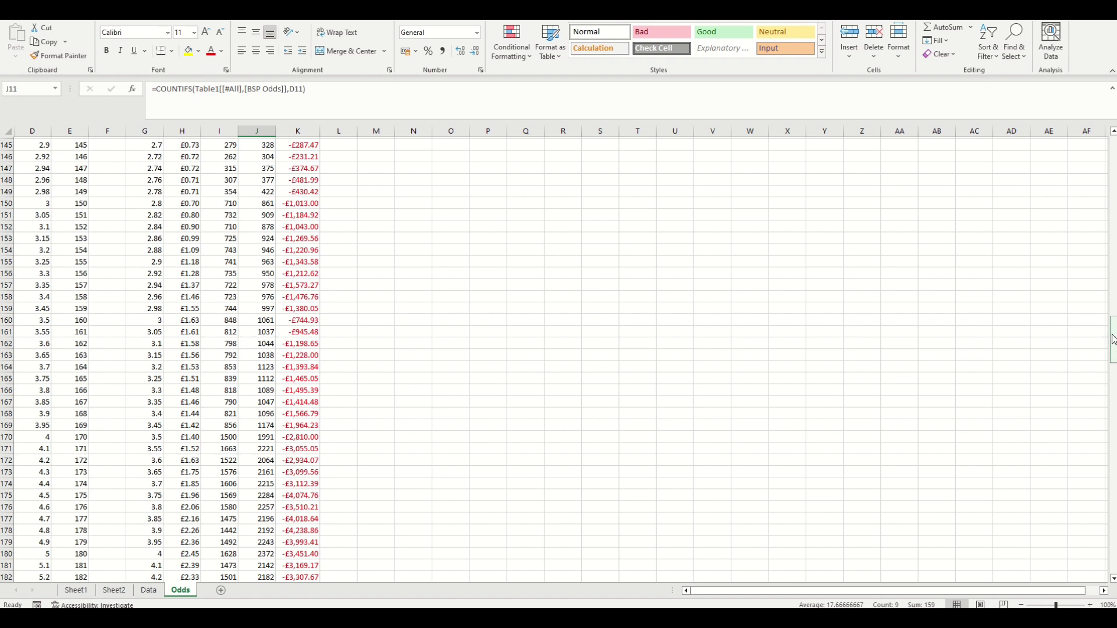
pyautogui.moveTo(1114, 339); pyautogui.dragTo(1101, 482)
# Inspect the odds value and the lookup and profit formulas in D270, G270 and K270.
pyautogui.click(47, 265)
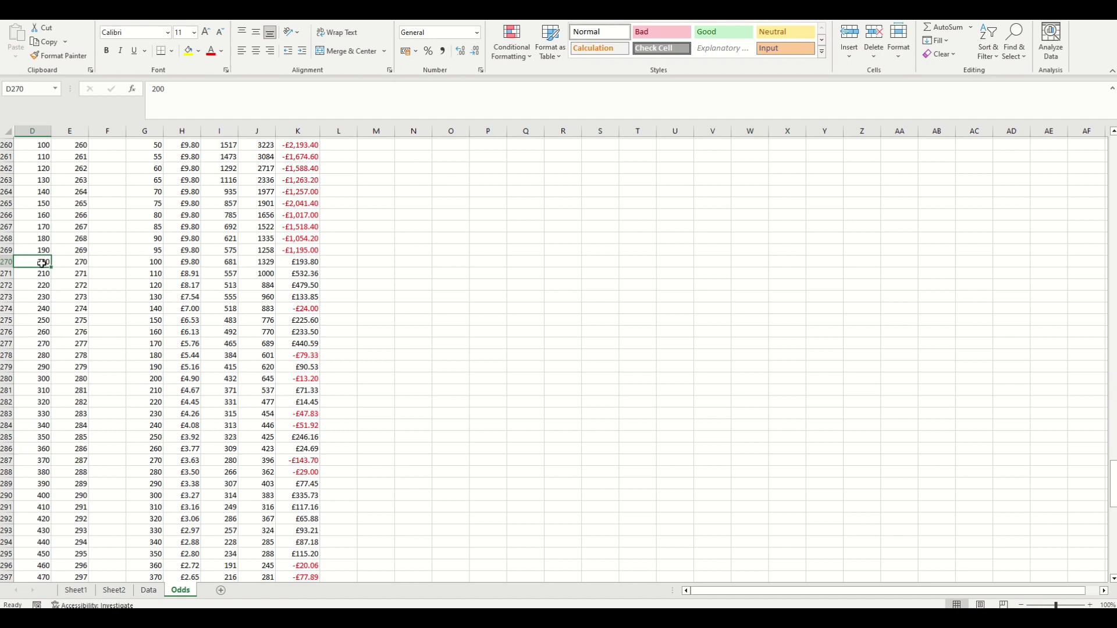
pyautogui.click(148, 266)
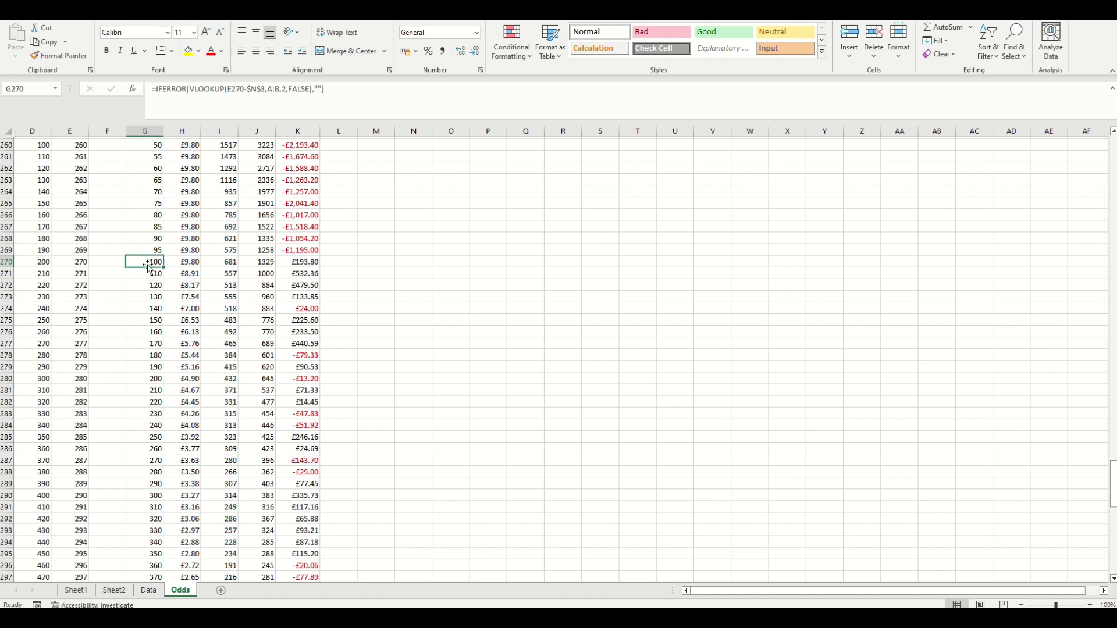
pyautogui.click(316, 262)
# Total profits K270:K295 and runner counts J270:J295 for odds 200–450, then scroll back to the top.
pyautogui.moveTo(316, 262); pyautogui.dragTo(298, 554)
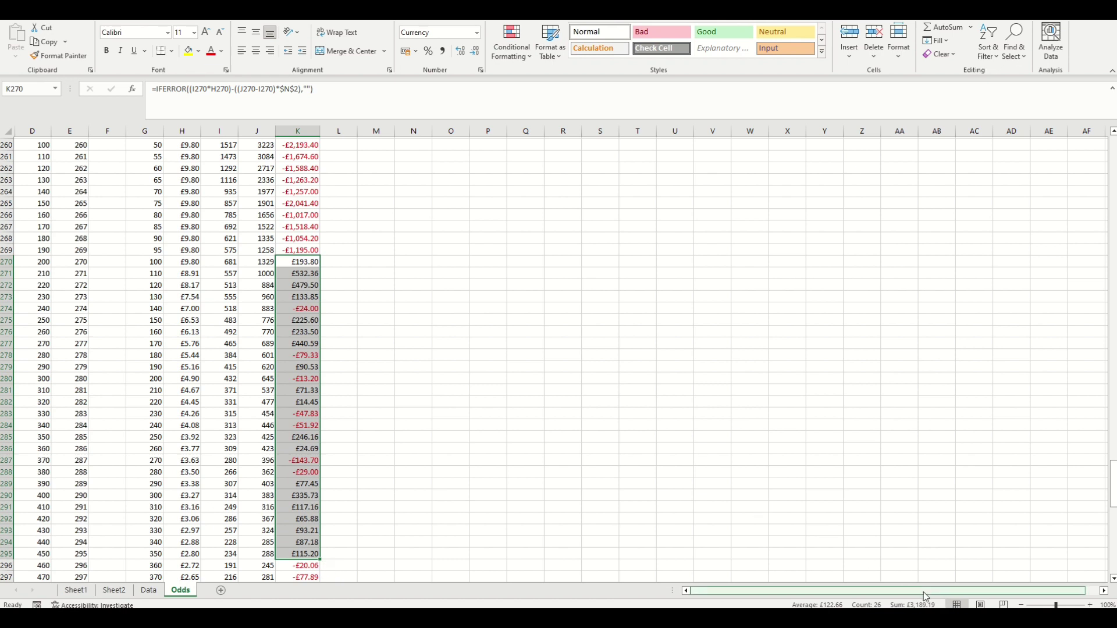
pyautogui.moveTo(269, 261); pyautogui.dragTo(272, 556)
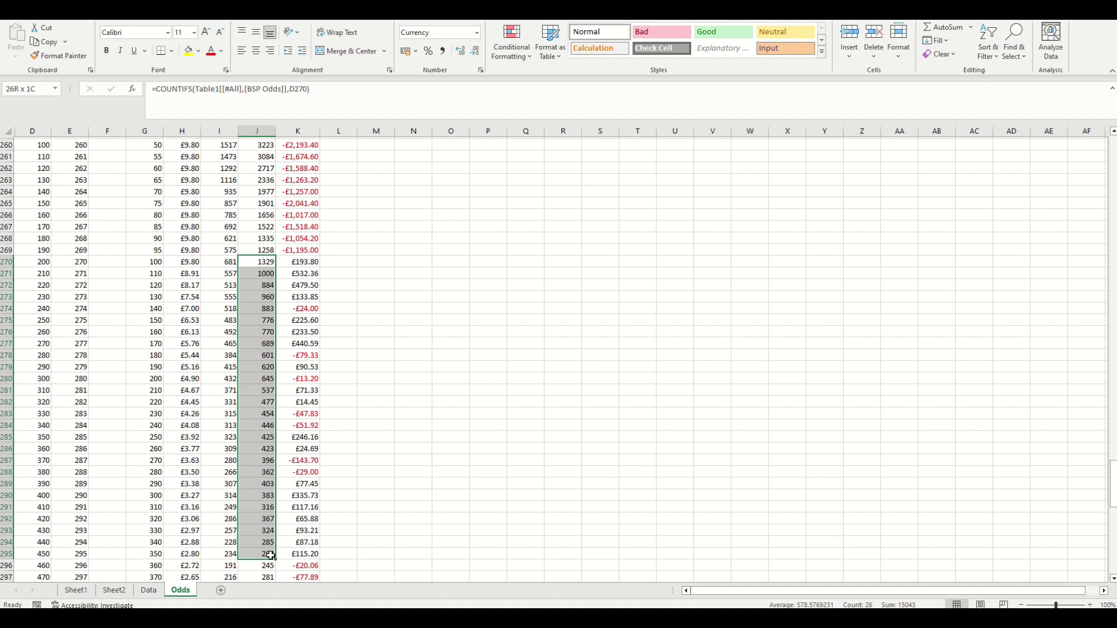
pyautogui.moveTo(271, 556); pyautogui.dragTo(271, 556)
pyautogui.moveTo(1112, 484); pyautogui.dragTo(1085, 150)
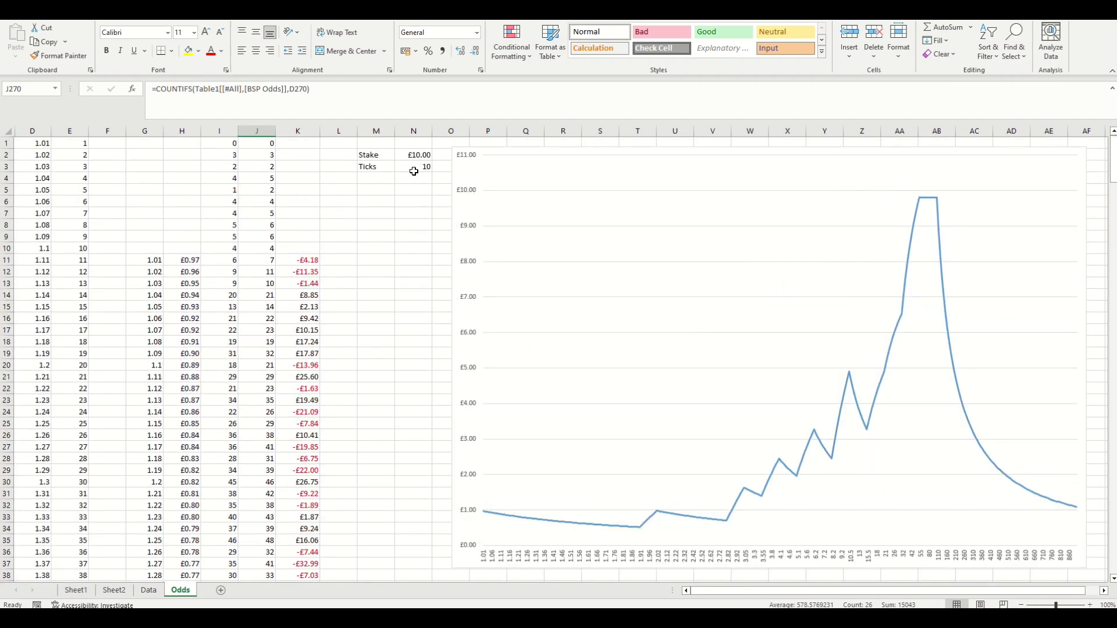
# Set Ticks in N3 to 25 and the stake in N2 to £20, then select the redrawn profit chart.
pyautogui.click(414, 168)
pyautogui.write('25')
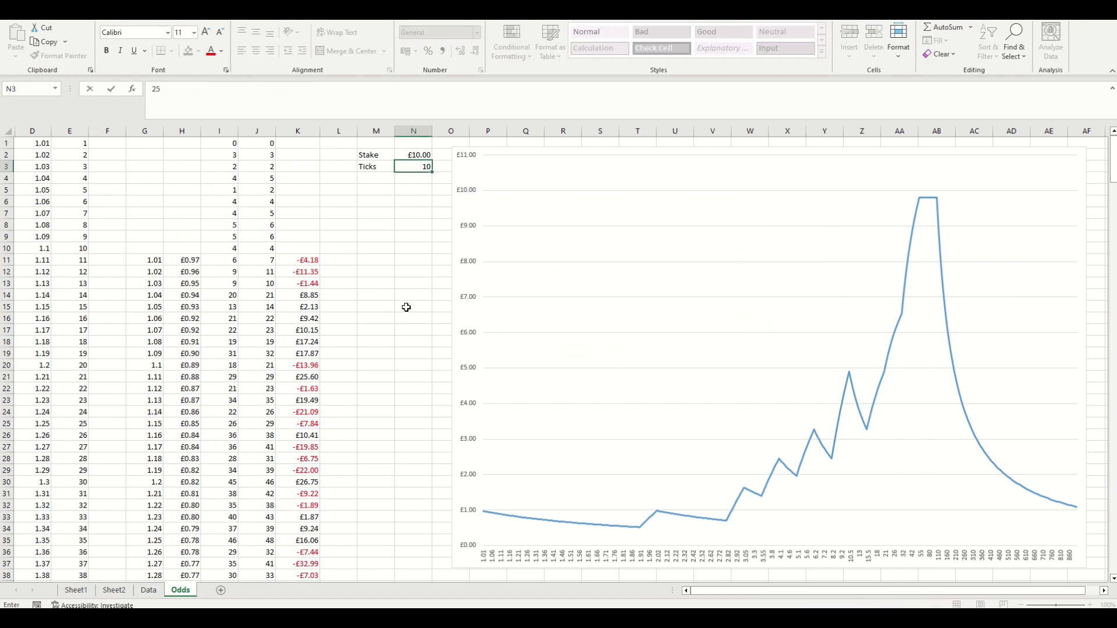
pyautogui.press('Up')
pyautogui.write('20')
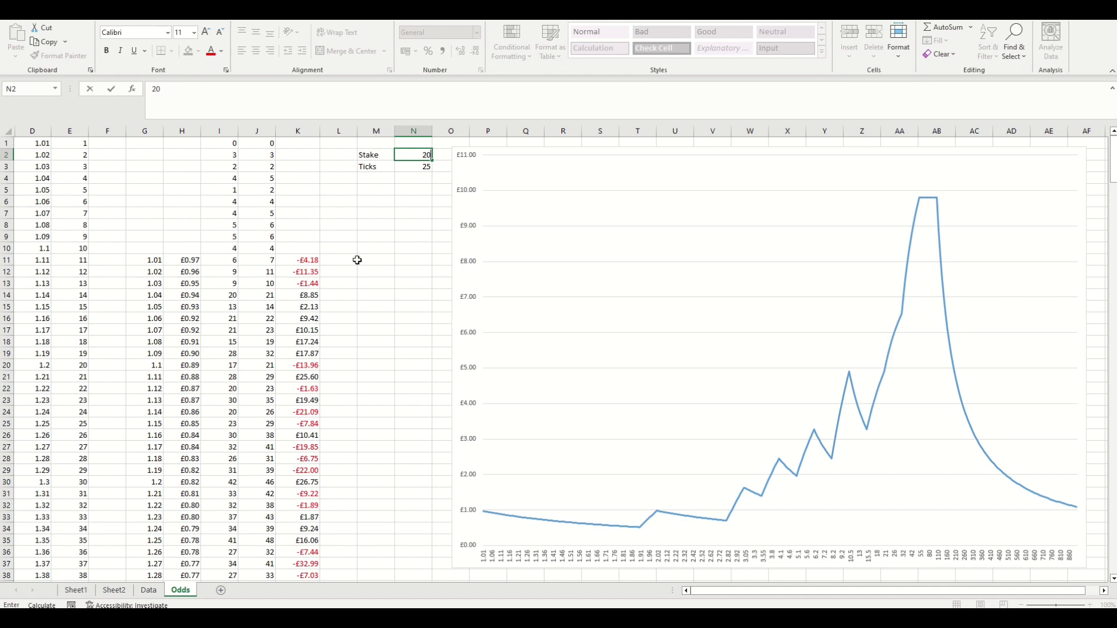
pyautogui.press('Return')
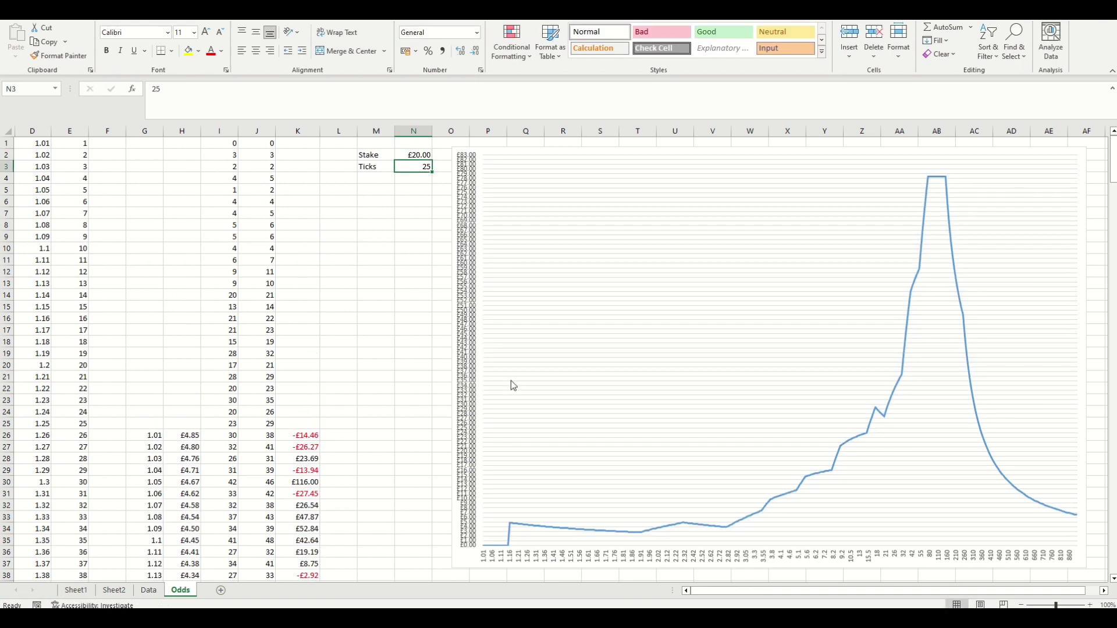
pyautogui.click(466, 224)
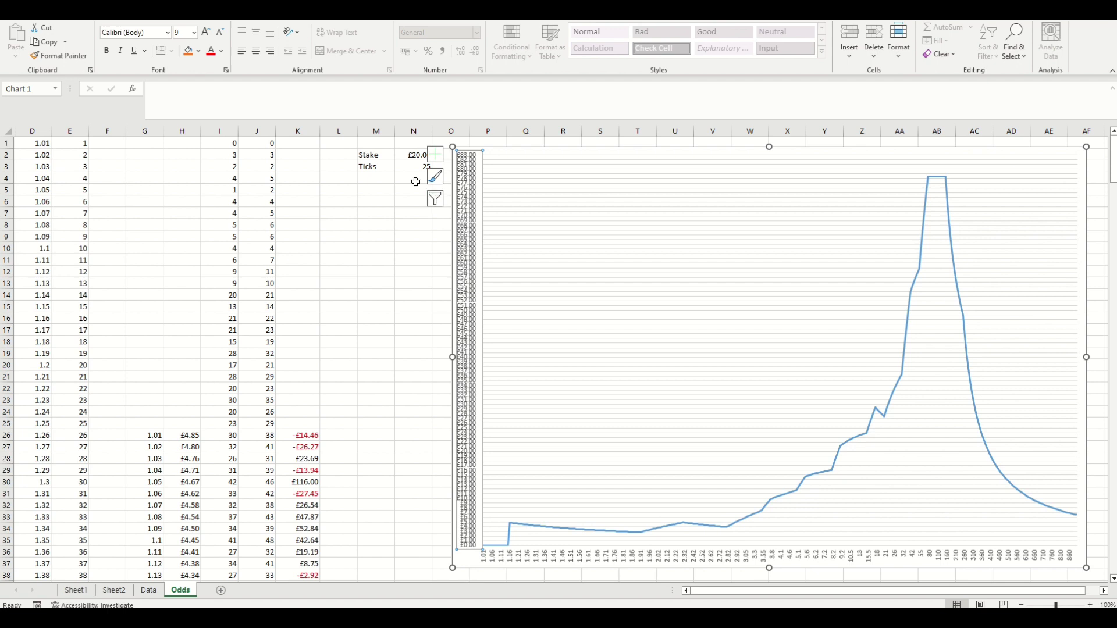
# Deselect the chart, returning to the Ticks value cell N3, and scroll around the Odds sheet.
pyautogui.click(397, 170)
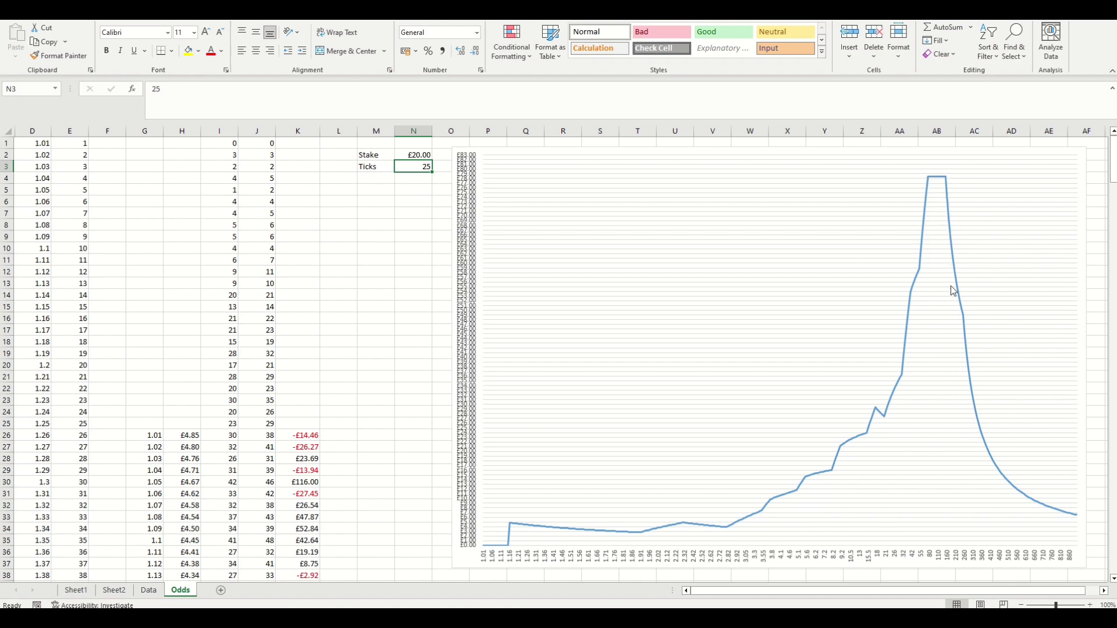
pyautogui.moveTo(1114, 176); pyautogui.dragTo(1112, 203)
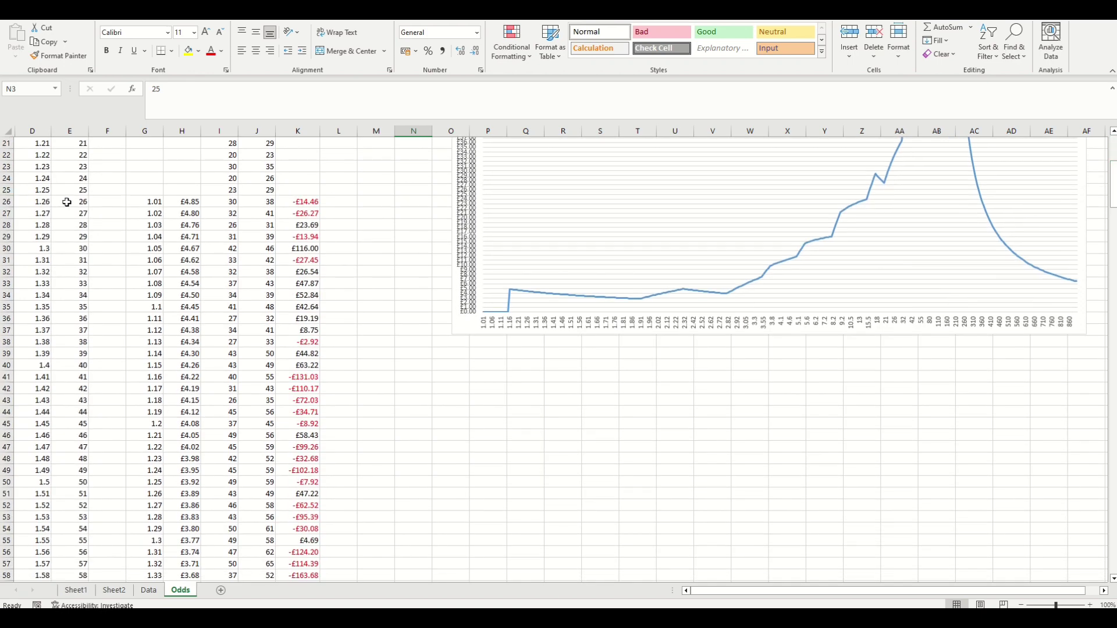
pyautogui.scroll(6, 295, 218)
pyautogui.scroll(1, 294, 218)
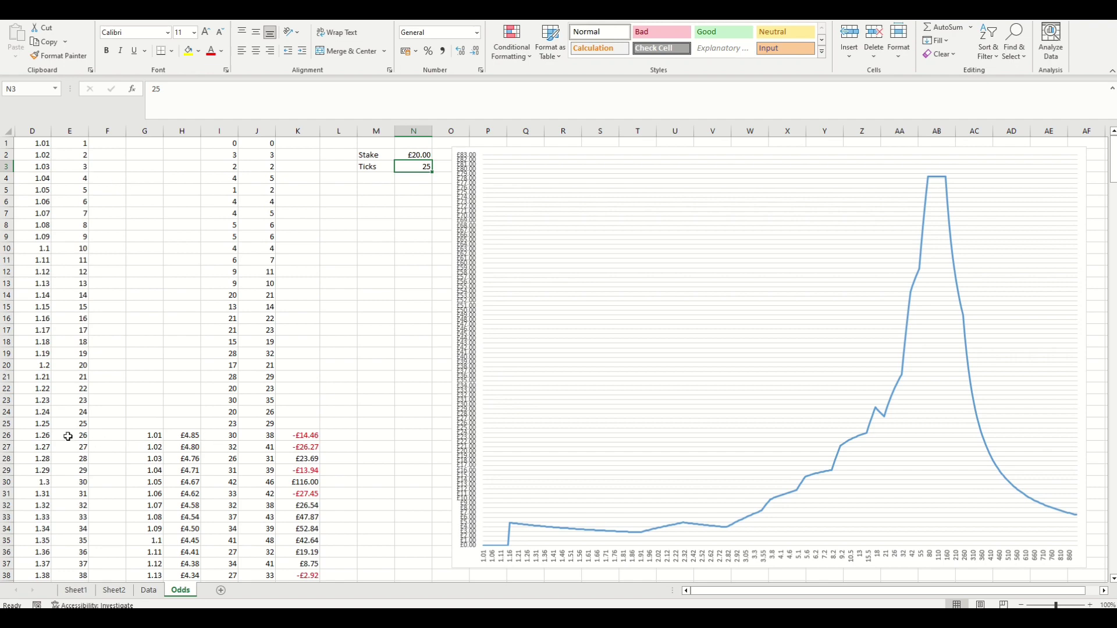
pyautogui.scroll(-4, 264, 429)
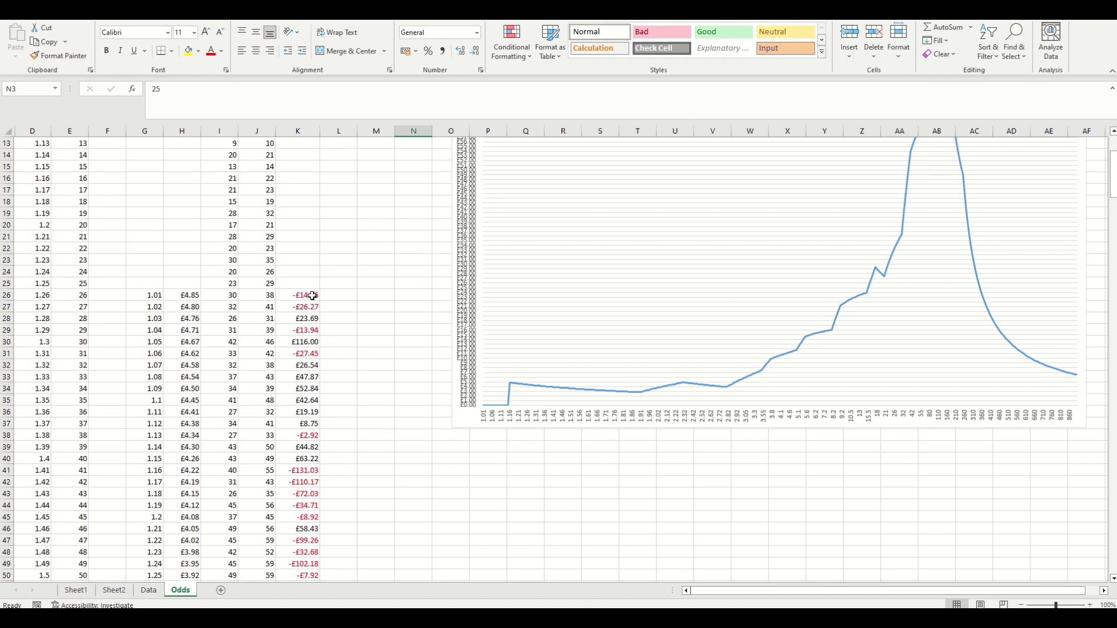
# Check the status-bar totals for profits K26:K40 and odds D26:D40, then move down to row 270.
pyautogui.moveTo(312, 296); pyautogui.dragTo(298, 457)
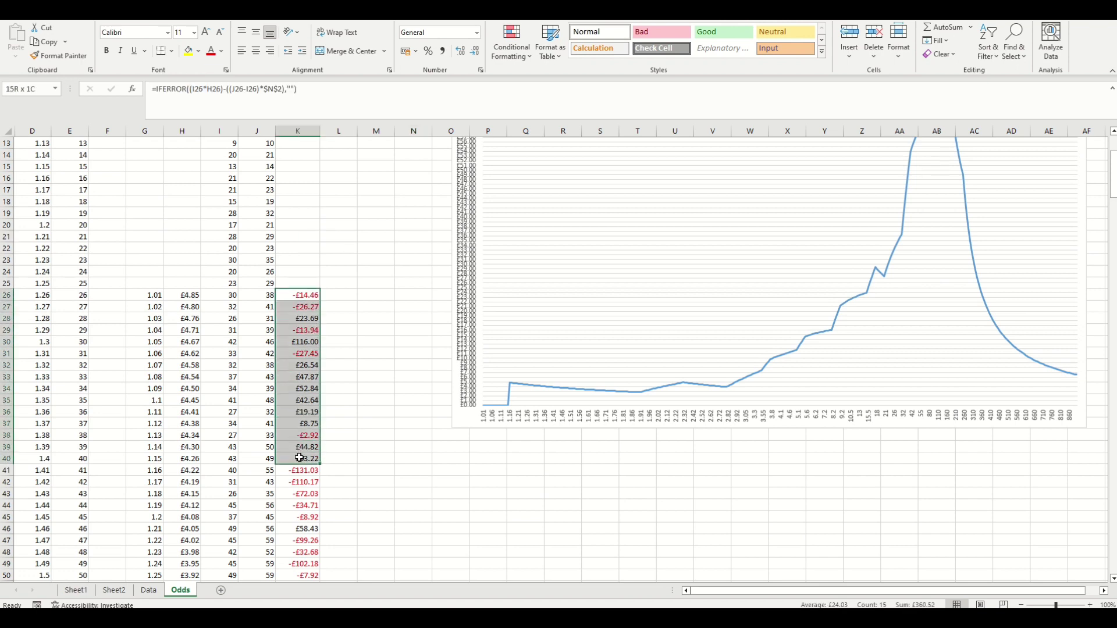
pyautogui.moveTo(298, 456); pyautogui.dragTo(298, 458)
pyautogui.moveTo(43, 294); pyautogui.dragTo(40, 460)
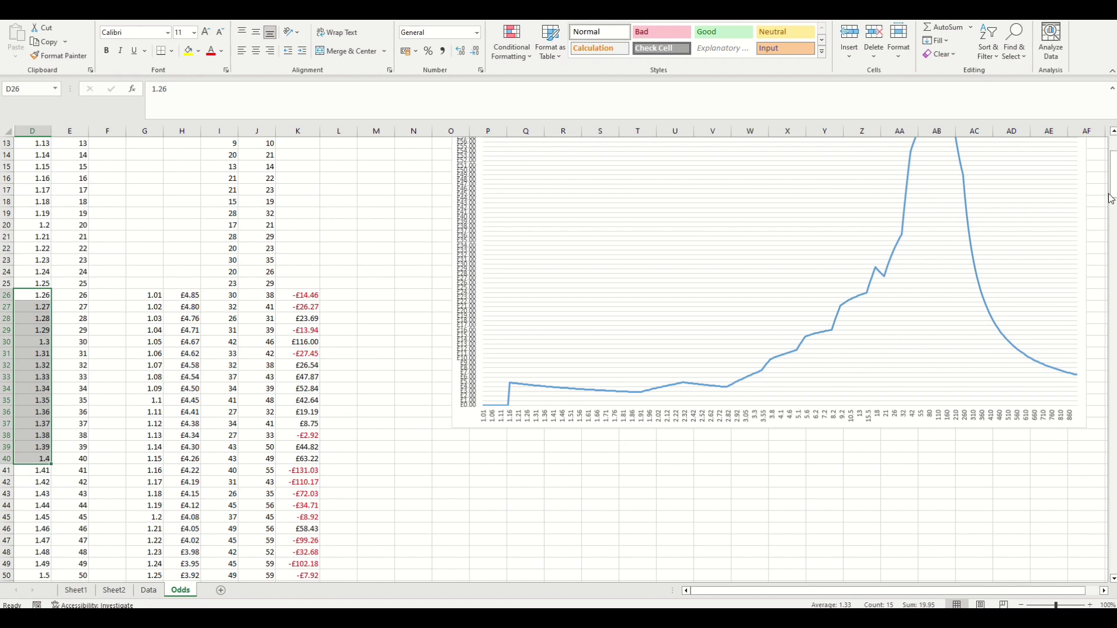
pyautogui.moveTo(1112, 199); pyautogui.dragTo(1080, 507)
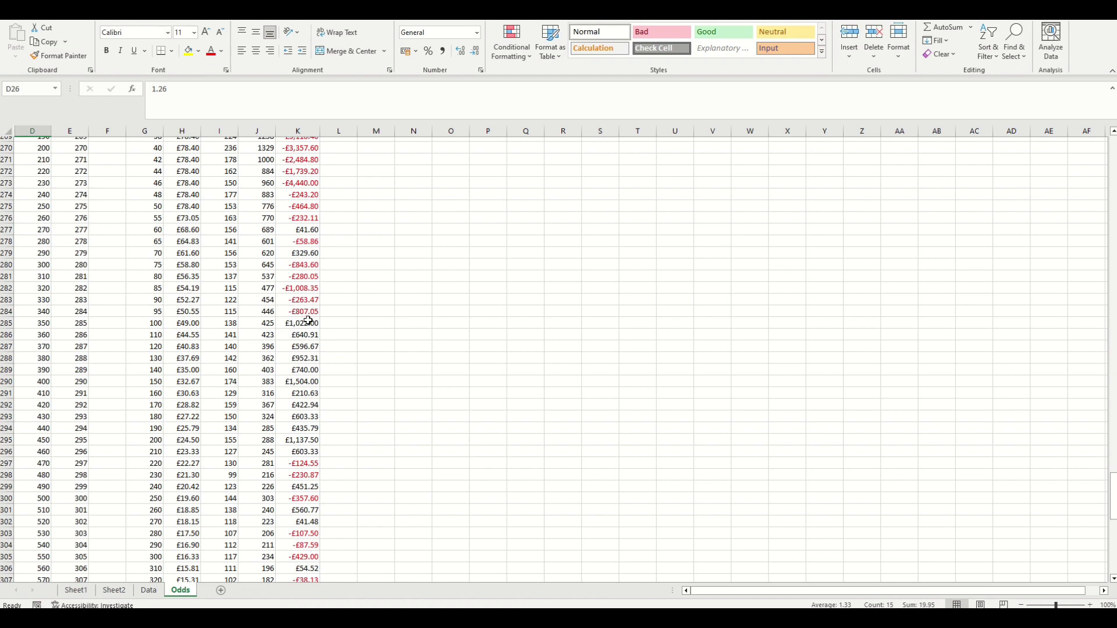
# Sum the new profits K285:K300 for odds 350 to 500, then return to the sheet top.
pyautogui.moveTo(311, 324); pyautogui.dragTo(304, 500)
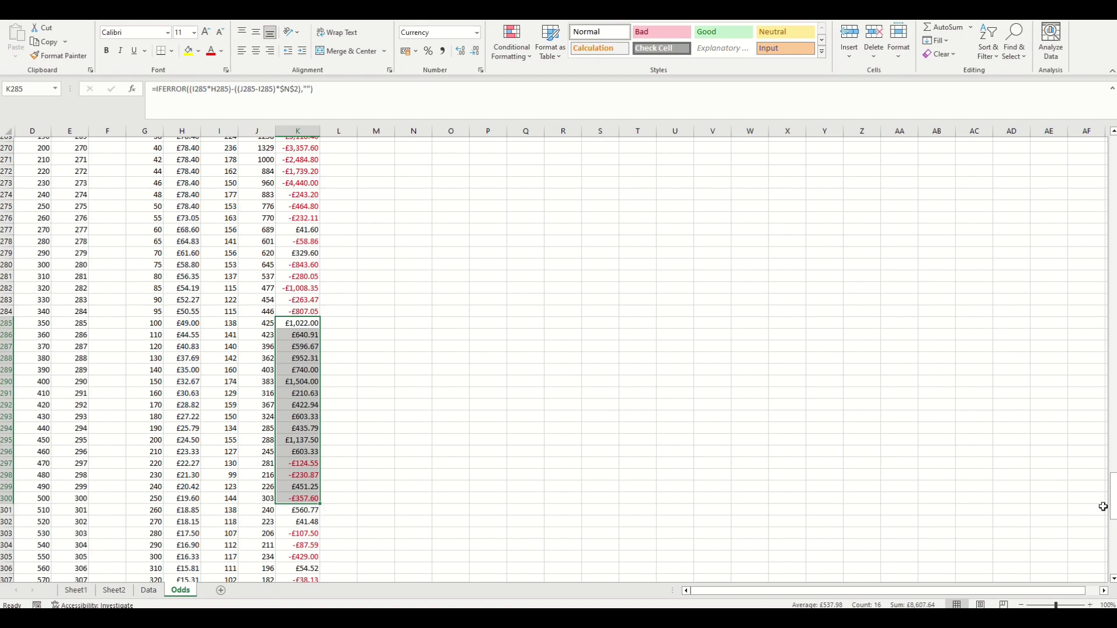
pyautogui.moveTo(1112, 506); pyautogui.dragTo(1107, 161)
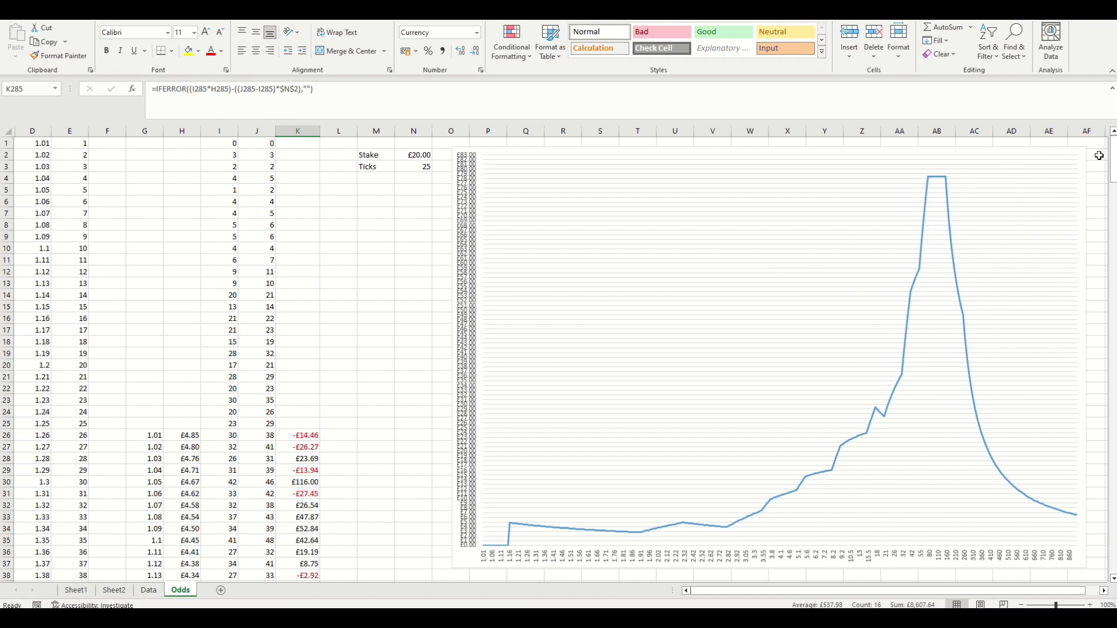
pyautogui.moveTo(1113, 166); pyautogui.dragTo(1112, 186)
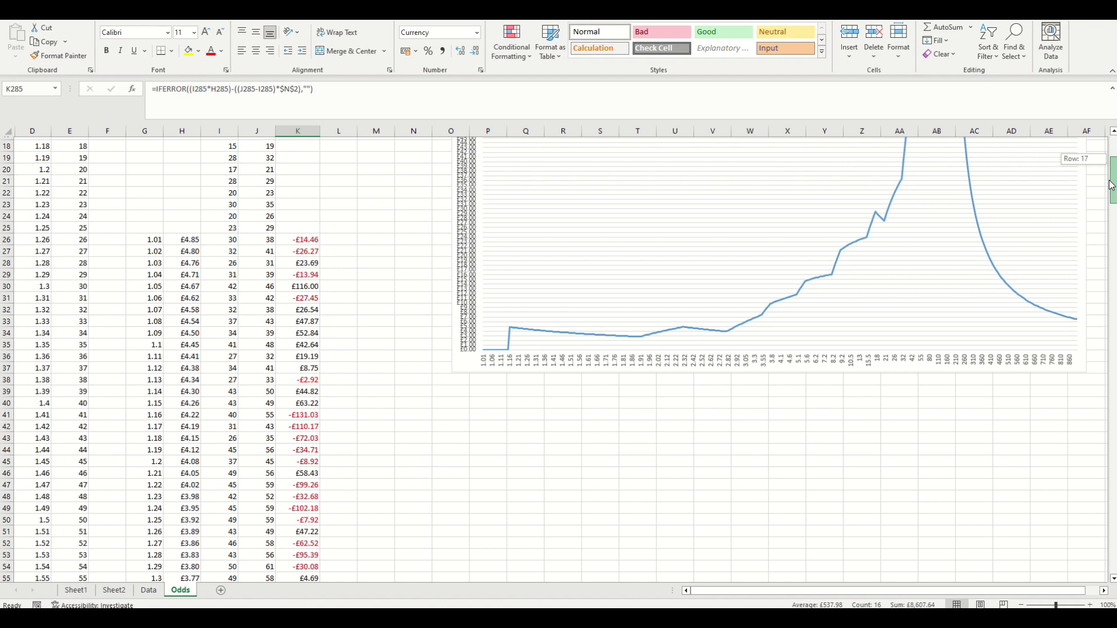
pyautogui.moveTo(1112, 185); pyautogui.dragTo(1041, 509)
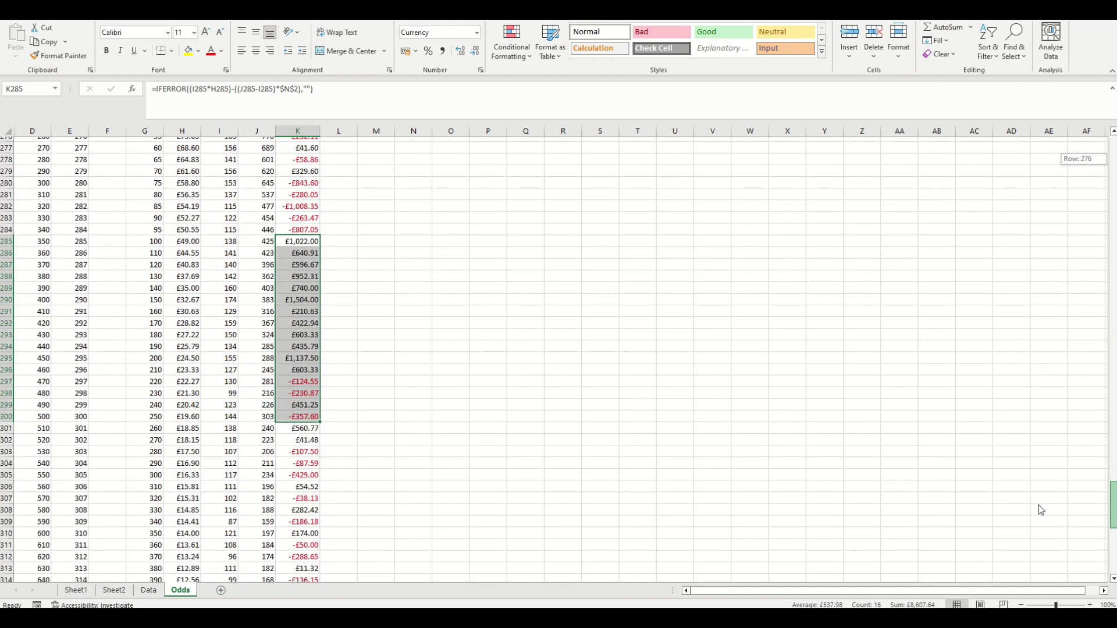
pyautogui.moveTo(1042, 510); pyautogui.dragTo(1040, 509)
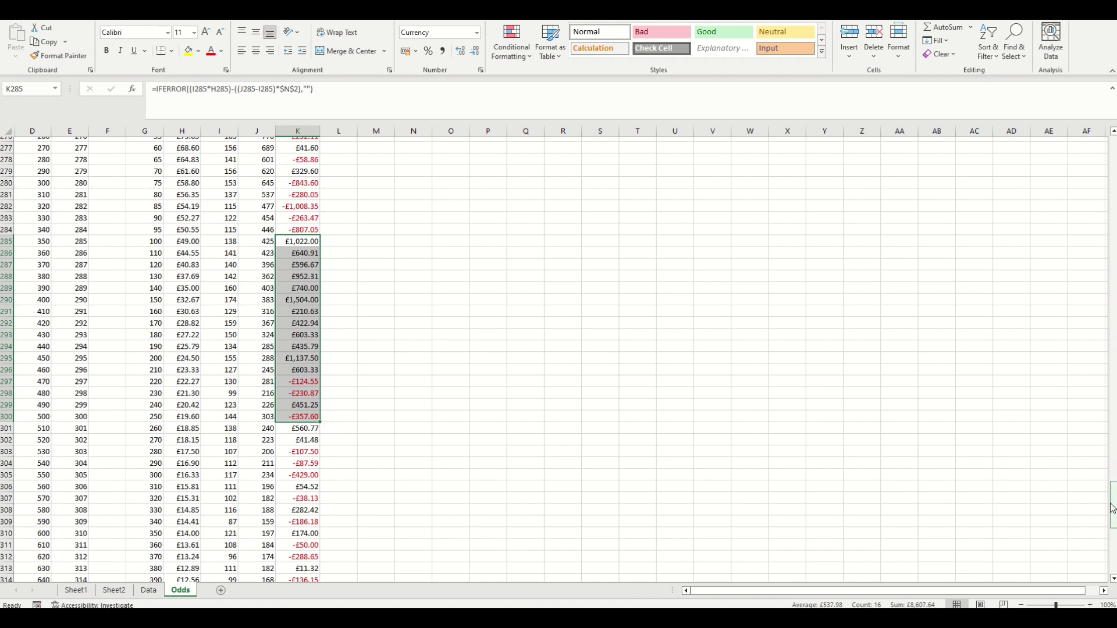
pyautogui.moveTo(1112, 508); pyautogui.dragTo(1041, 169)
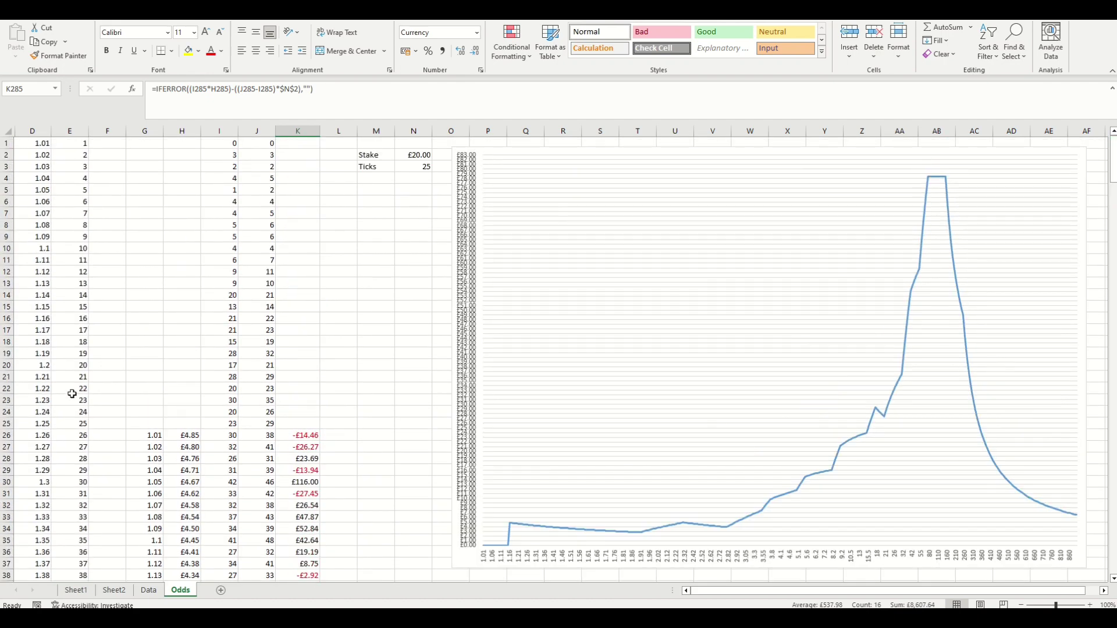